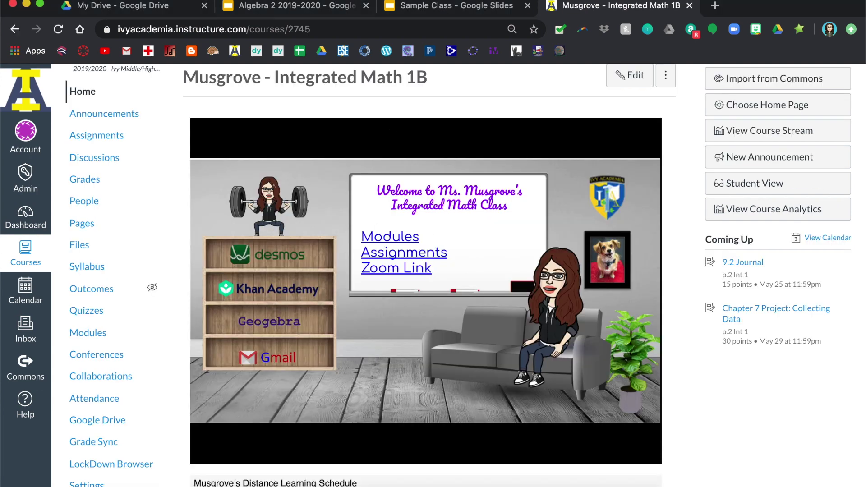
Switch from the Canvas course home page to the Sample Class presentation.
{"action": "left_click", "coordinate": [447, 6]}
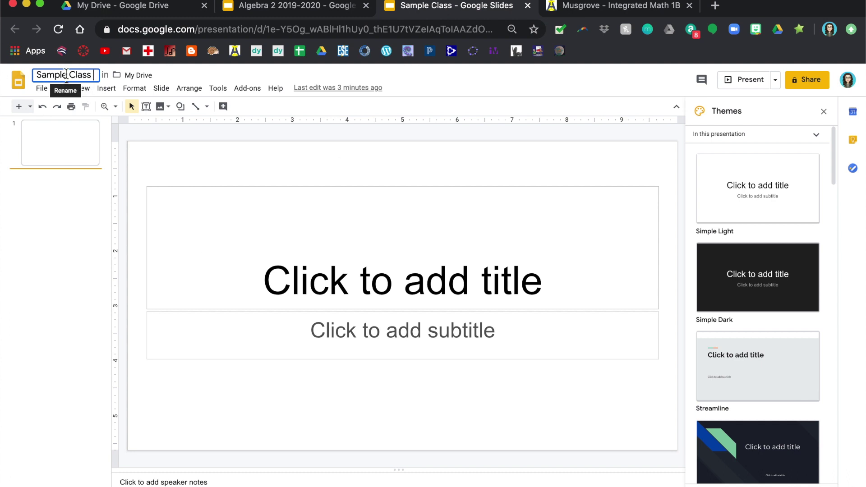
Keep the name Sample Class, delete the title and subtitle placeholders, and close Themes.
{"action": "key", "text": "Return"}
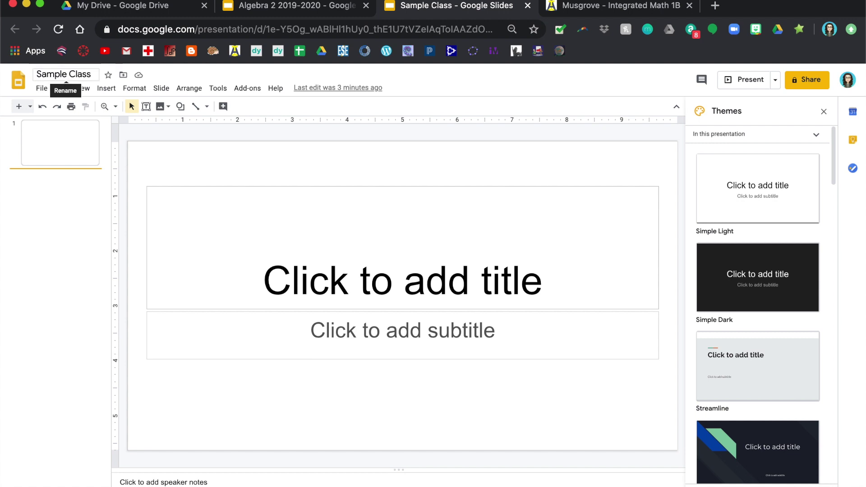
{"action": "left_click", "coordinate": [337, 225]}
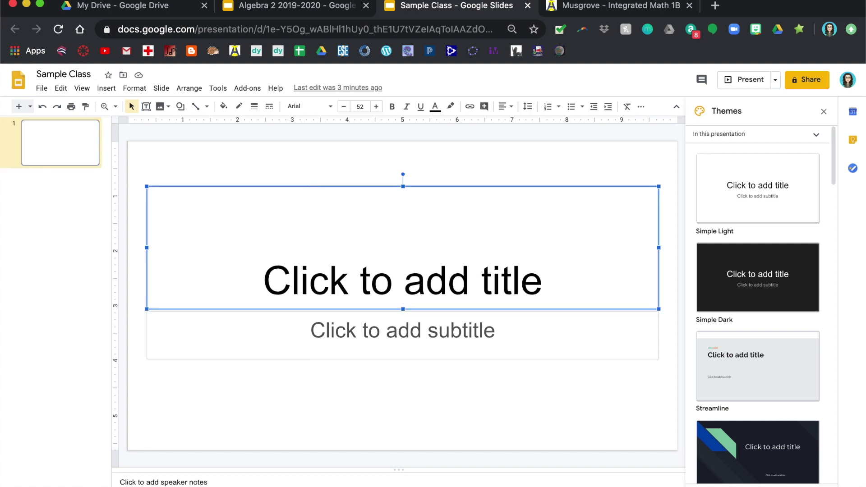
{"action": "key", "text": "BackSpace"}
{"action": "left_click", "coordinate": [282, 313]}
{"action": "key", "text": "BackSpace"}
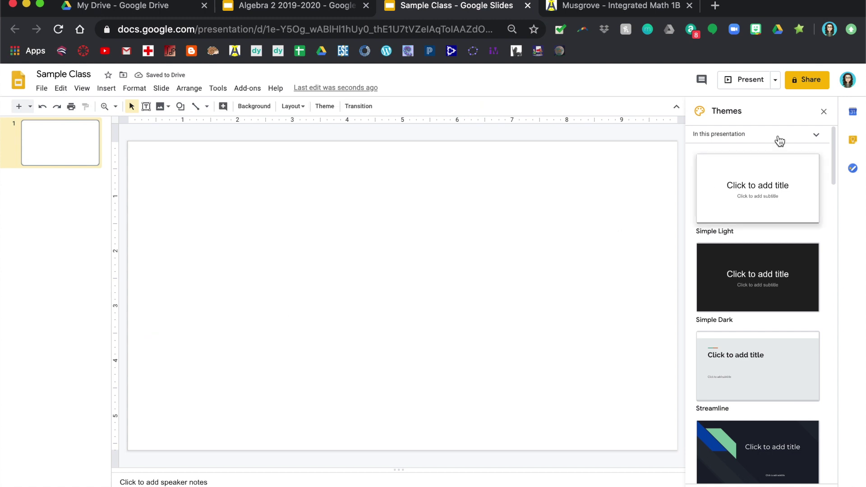
{"action": "left_click", "coordinate": [824, 111]}
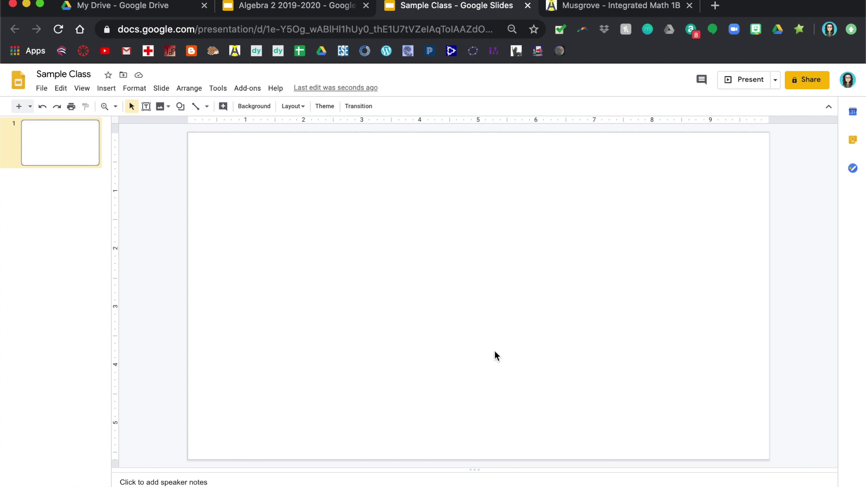
{"action": "left_click", "coordinate": [315, 7]}
Paste the gray classroom background from Algebra 2 2019-2020 onto the Sample Class slide.
{"action": "left_click", "coordinate": [449, 387]}
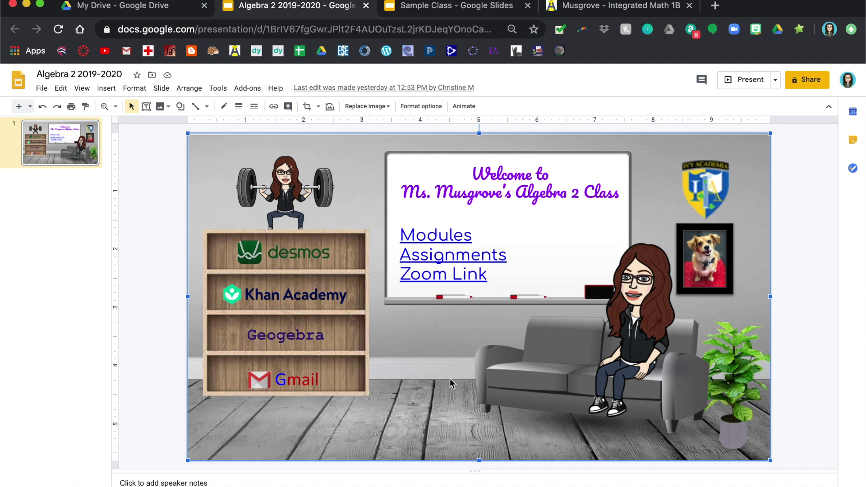
{"action": "left_click", "coordinate": [439, 14]}
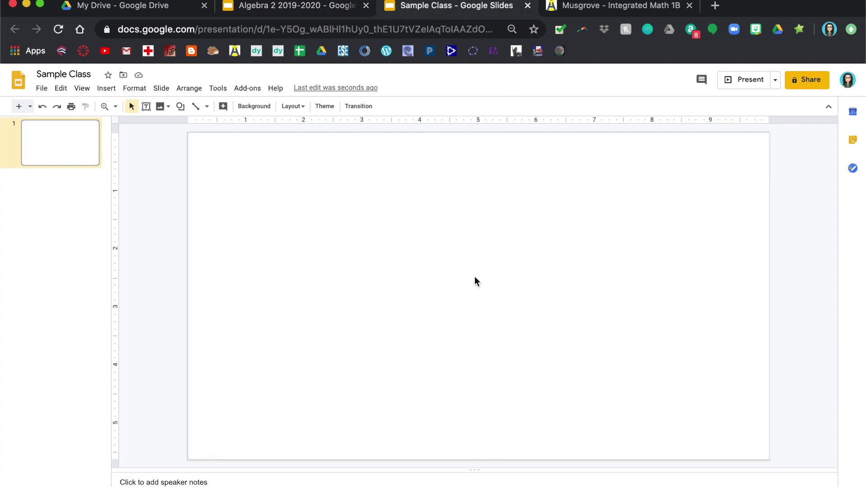
{"action": "key", "text": "cmd+v"}
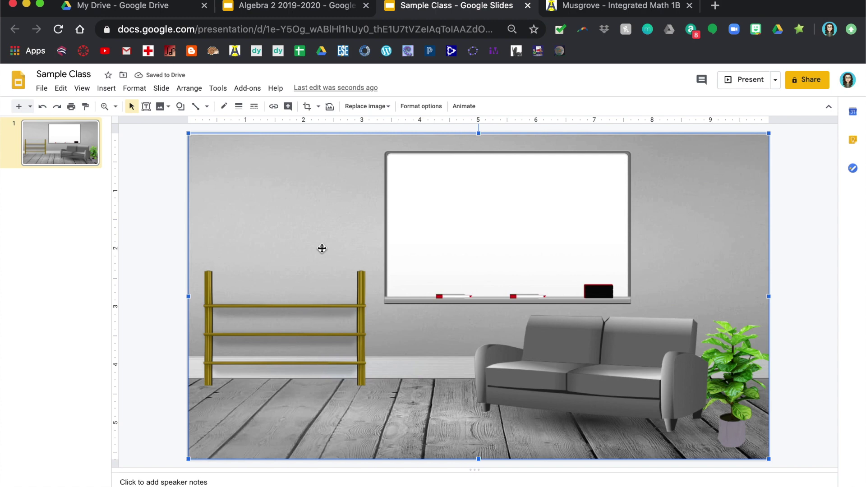
Paste the wooden bookshelf image from the Algebra 2 slide onto the classroom.
{"action": "left_click", "coordinate": [293, 15]}
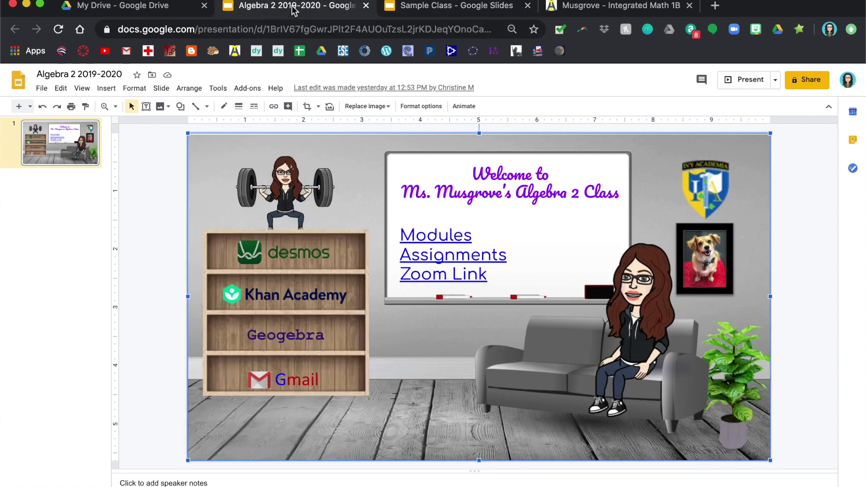
{"action": "left_click", "coordinate": [353, 342]}
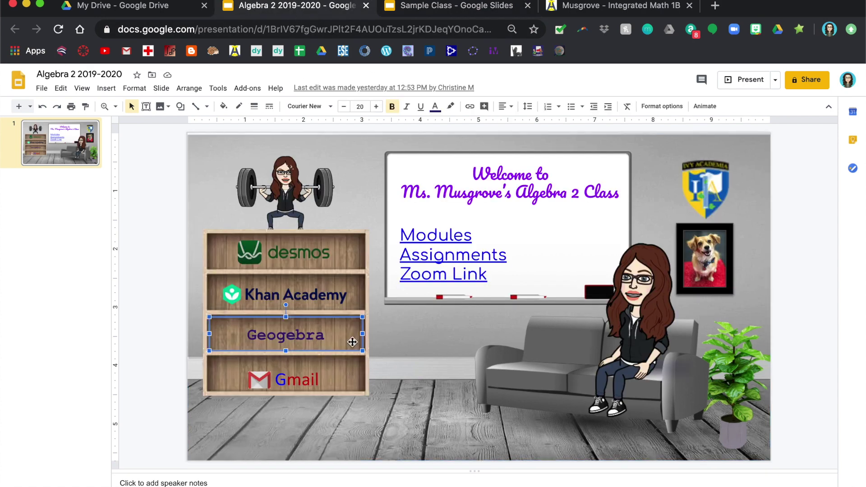
{"action": "left_click", "coordinate": [212, 236]}
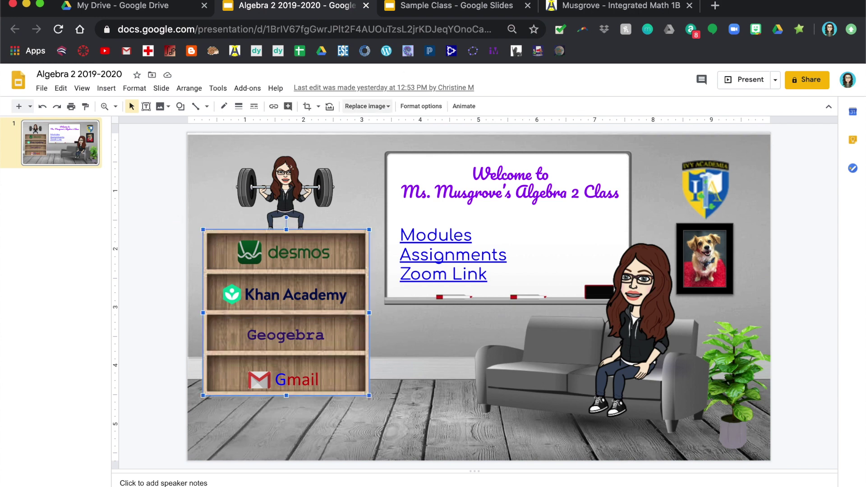
{"action": "left_click", "coordinate": [467, 5]}
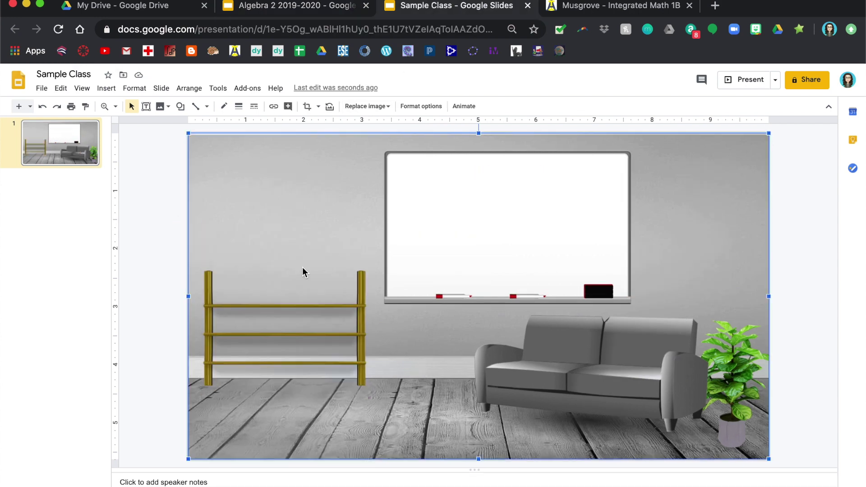
{"action": "key", "text": "ctrl+v"}
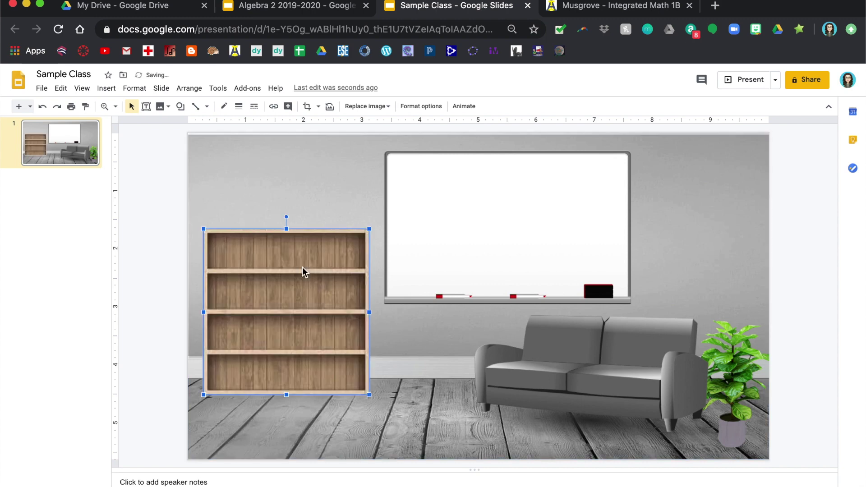
Add a text box atop the whiteboard reading "Welcome to ... 's Class!".
{"action": "left_click", "coordinate": [438, 335]}
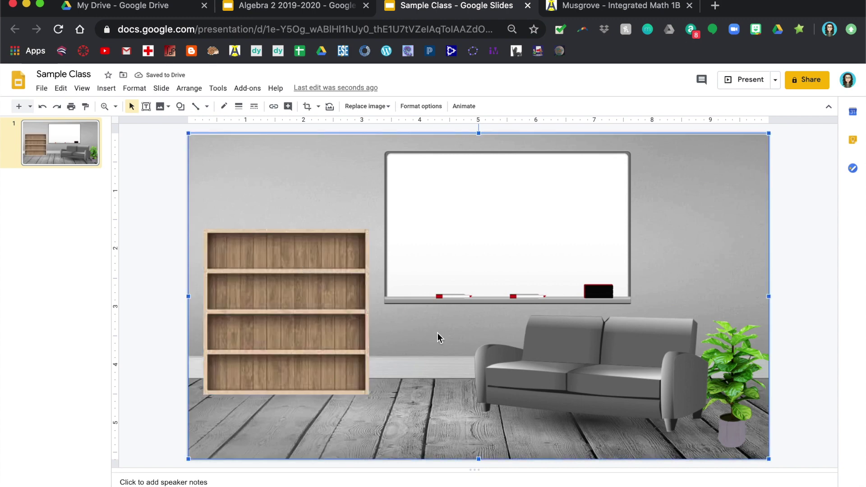
{"action": "left_click", "coordinate": [107, 88]}
{"action": "left_click", "coordinate": [130, 124]}
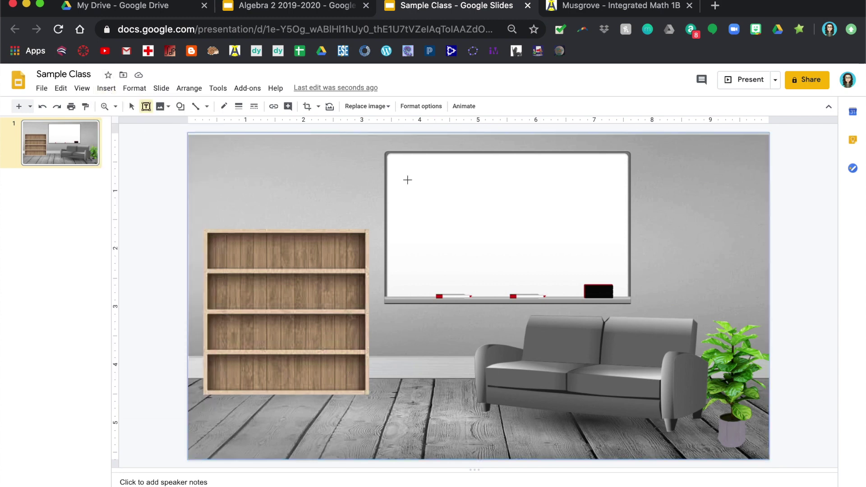
{"action": "left_click_drag", "start_coordinate": [396, 158], "coordinate": [617, 211]}
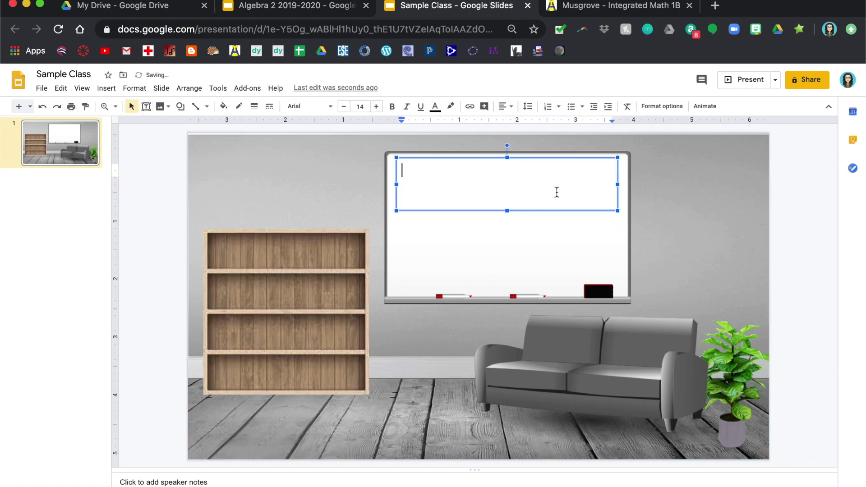
{"action": "type", "text": "Welcome to … ‘s"}
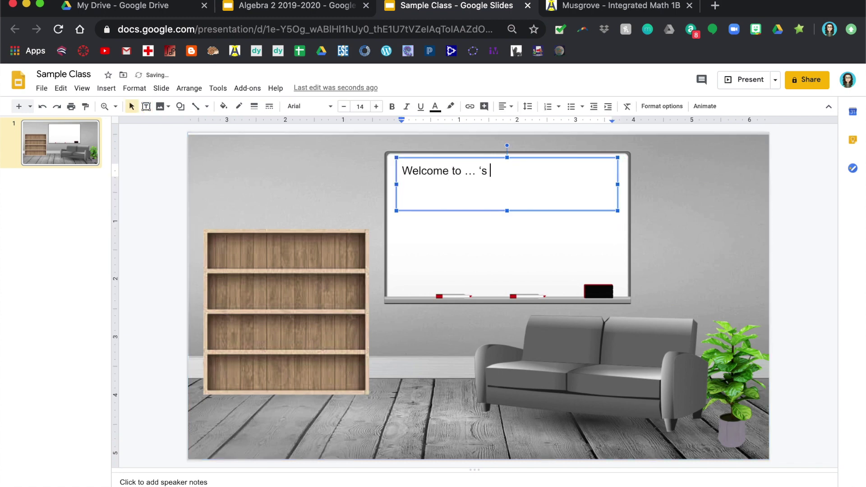
{"action": "type", "text": "o ... 's Class!"}
{"action": "triple_click", "coordinate": [484, 172]}
{"action": "double_click", "coordinate": [485, 172]}
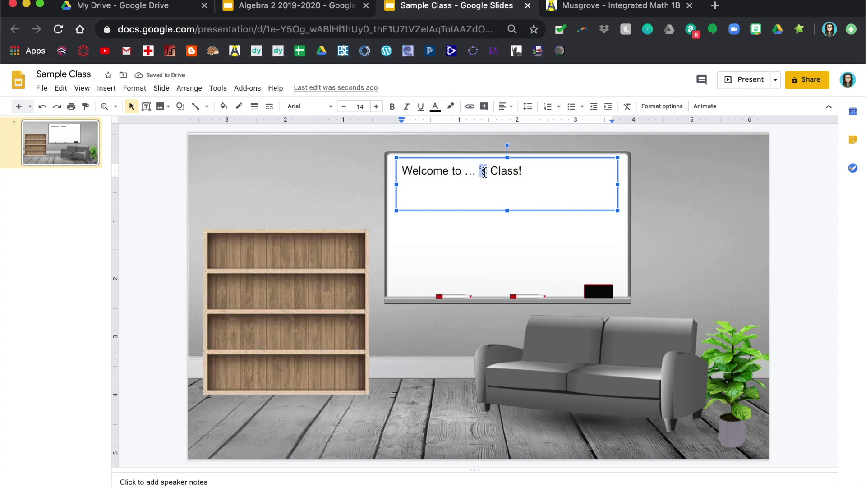
{"action": "left_click", "coordinate": [485, 173]}
{"action": "left_click", "coordinate": [423, 149]}
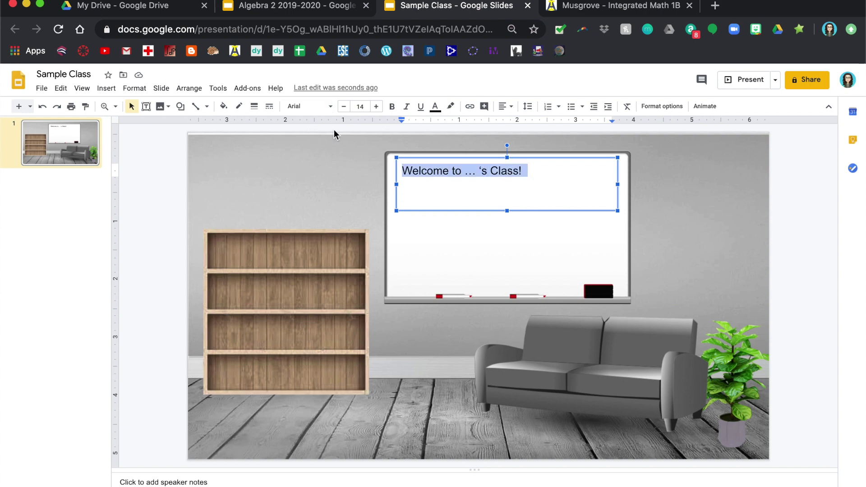
Format the heading in Permanent Marker, centred, dark purple, and shrink its box to fit.
{"action": "left_click", "coordinate": [331, 108]}
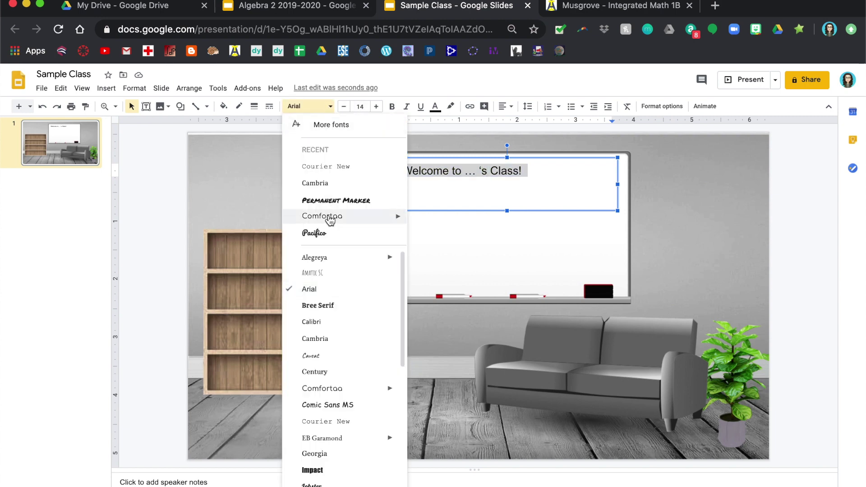
{"action": "left_click", "coordinate": [332, 200]}
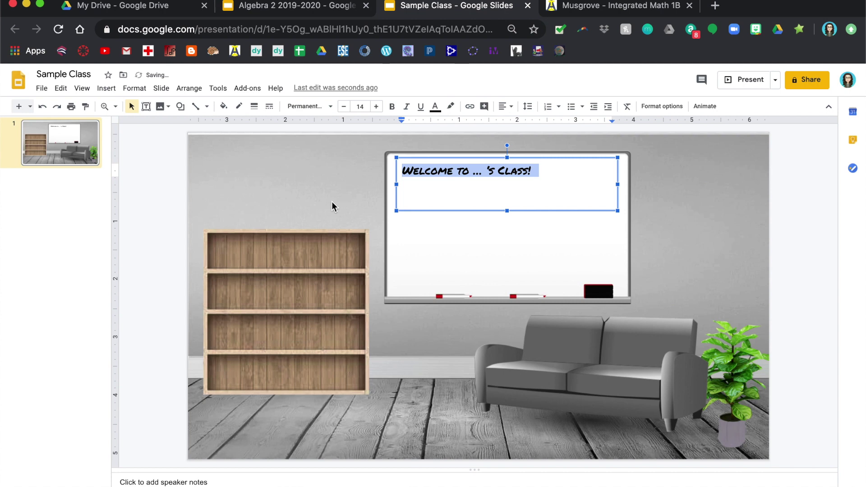
{"action": "left_click", "coordinate": [505, 106]}
{"action": "left_click", "coordinate": [521, 129]}
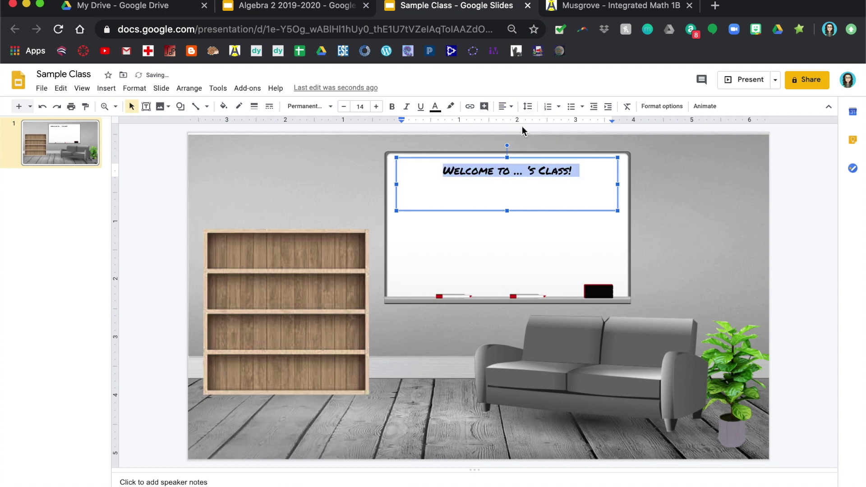
{"action": "left_click", "coordinate": [435, 106]}
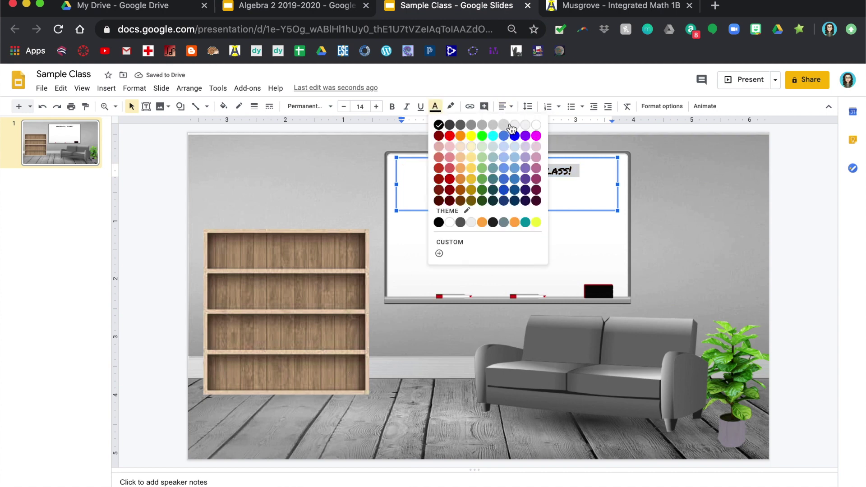
{"action": "left_click", "coordinate": [525, 189]}
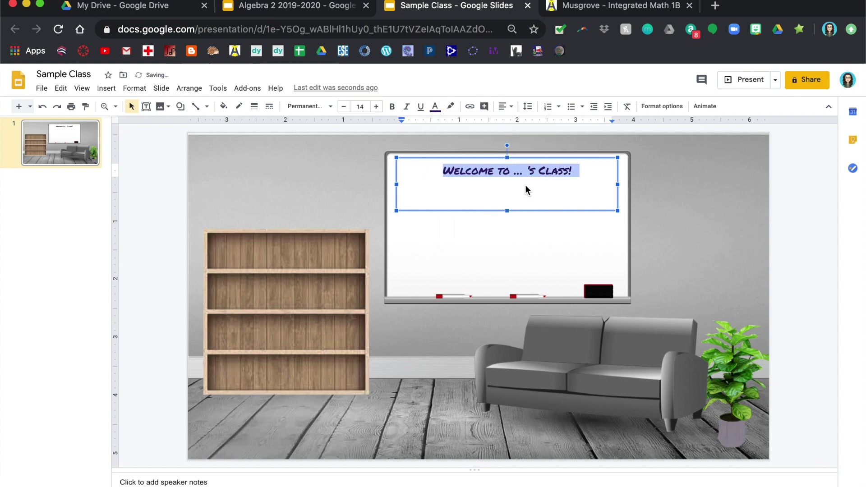
{"action": "left_click_drag", "start_coordinate": [507, 211], "coordinate": [507, 188]}
{"action": "left_click", "coordinate": [458, 257]}
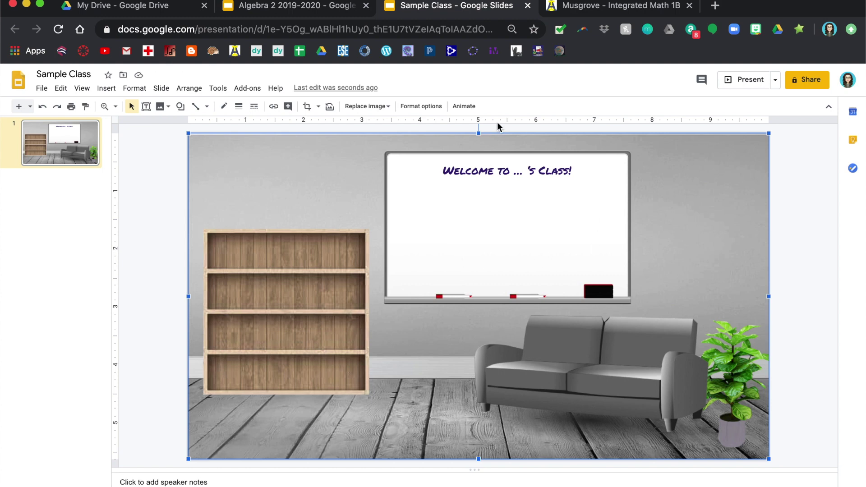
Copy the sitting Bitmoji avatar sticker from the Bitmoji picker.
{"action": "left_click", "coordinate": [756, 29]}
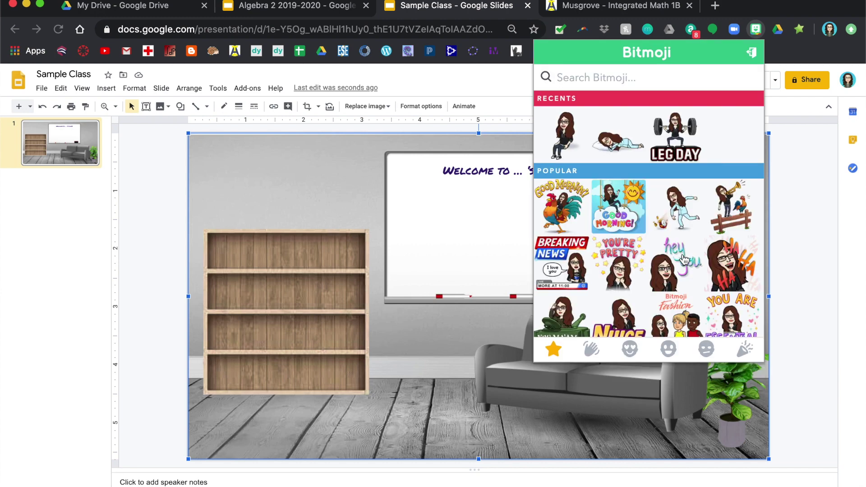
{"action": "left_click", "coordinate": [561, 141]}
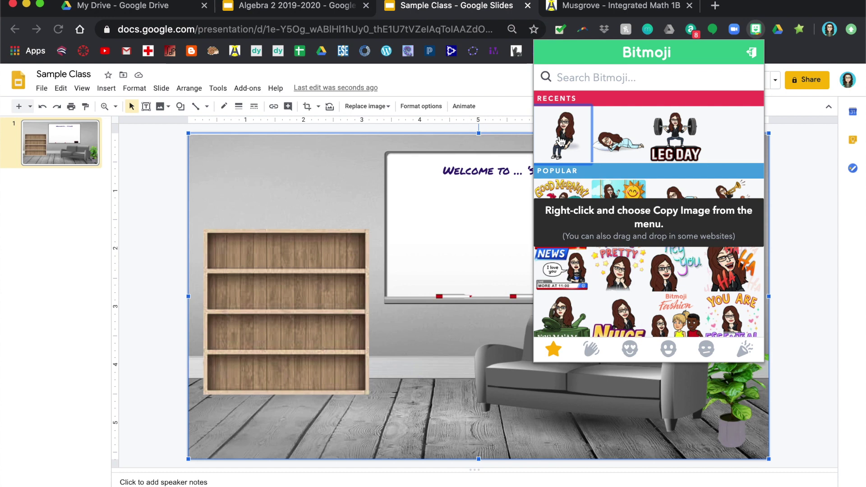
{"action": "right_click", "coordinate": [560, 138]}
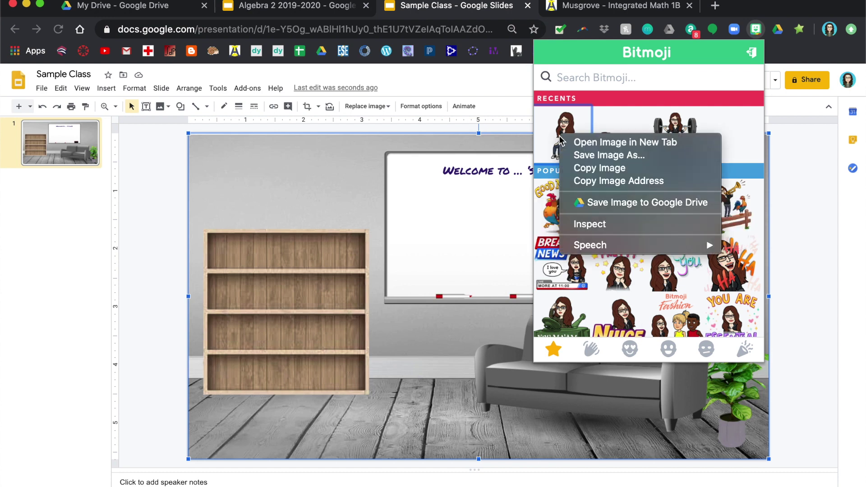
{"action": "left_click", "coordinate": [586, 168]}
{"action": "left_click", "coordinate": [516, 385]}
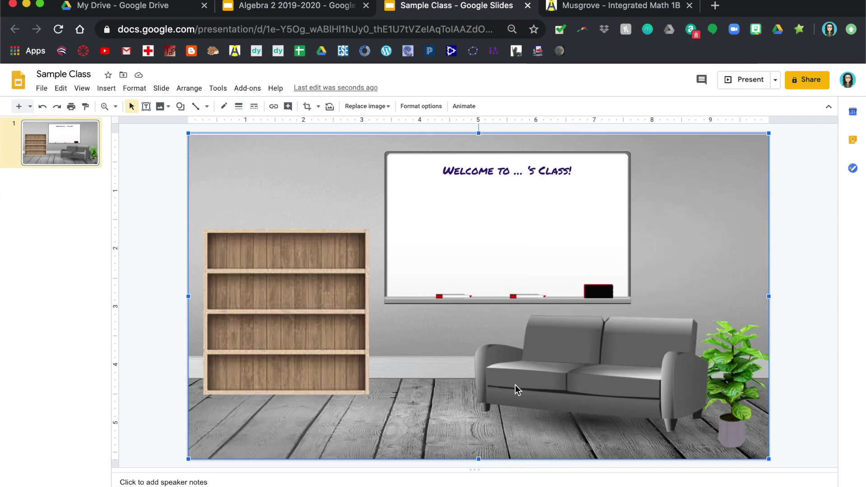
Paste the avatar onto the slide and shrink it to sit on the gray couch.
{"action": "right_click", "coordinate": [557, 352]}
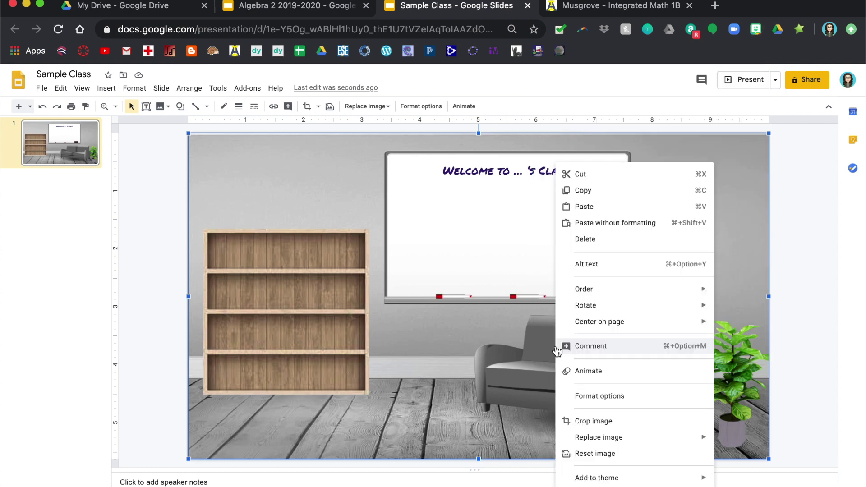
{"action": "left_click", "coordinate": [586, 208]}
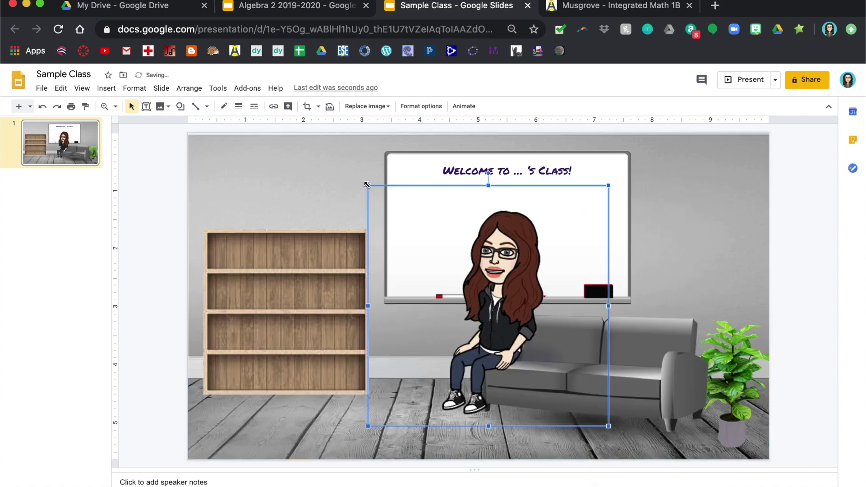
{"action": "left_click_drag", "start_coordinate": [367, 184], "coordinate": [566, 226]}
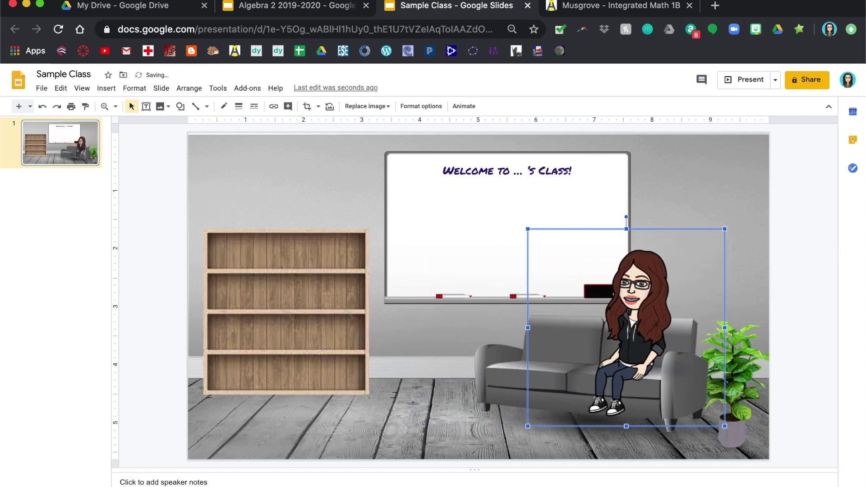
{"action": "left_click", "coordinate": [413, 345]}
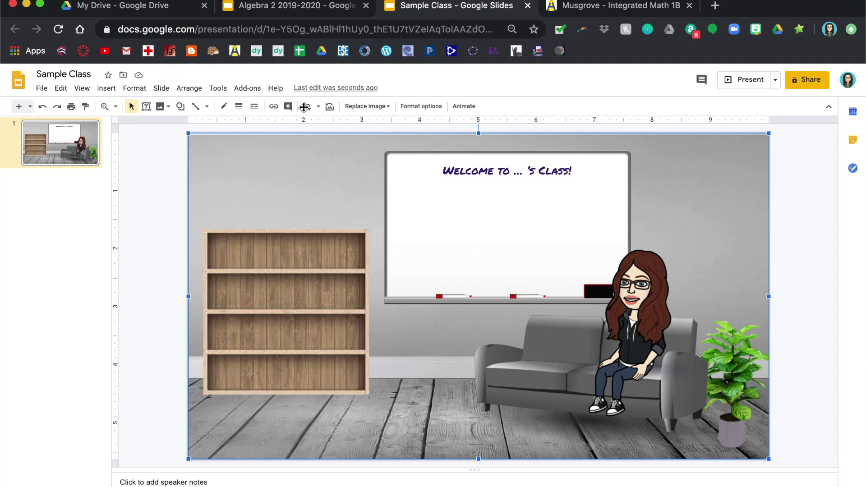
Show the Algebra 2 2019-2020 classroom slide and select its background for reference.
{"action": "left_click", "coordinate": [309, 8]}
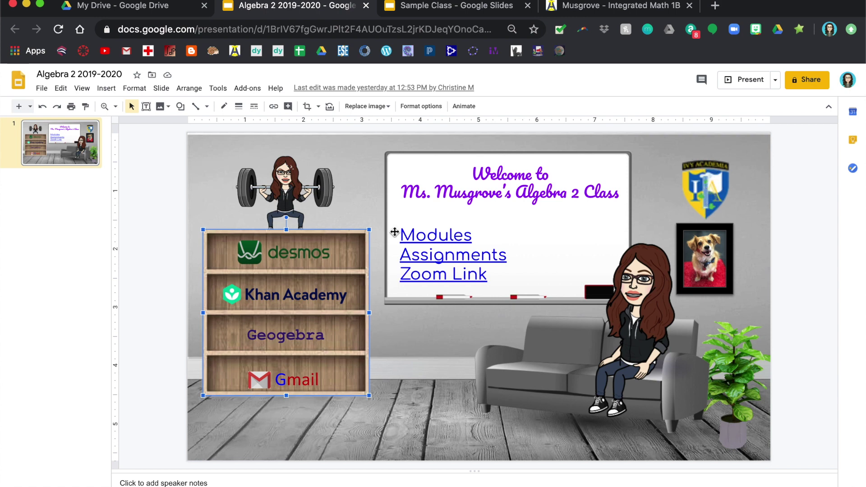
{"action": "left_click", "coordinate": [354, 202]}
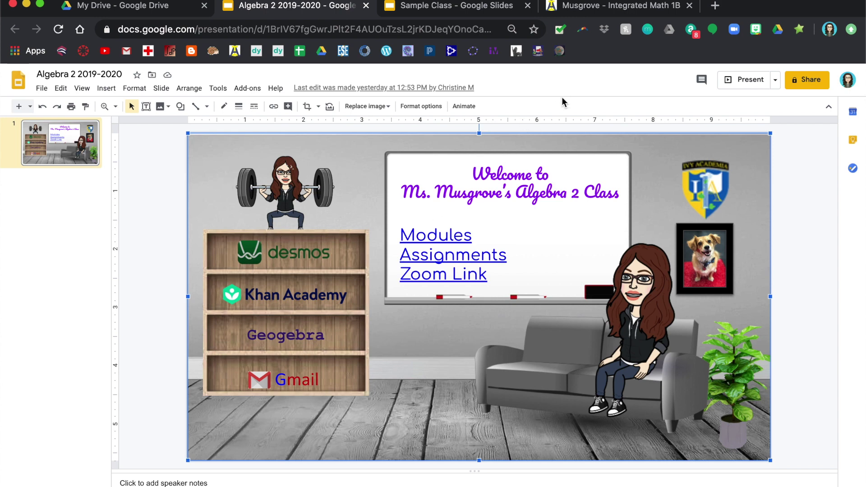
Search images for 'desmos logo png no background' and copy the Desmos Graphing calculator logo.
{"action": "left_click", "coordinate": [715, 6]}
{"action": "type", "text": "d"}
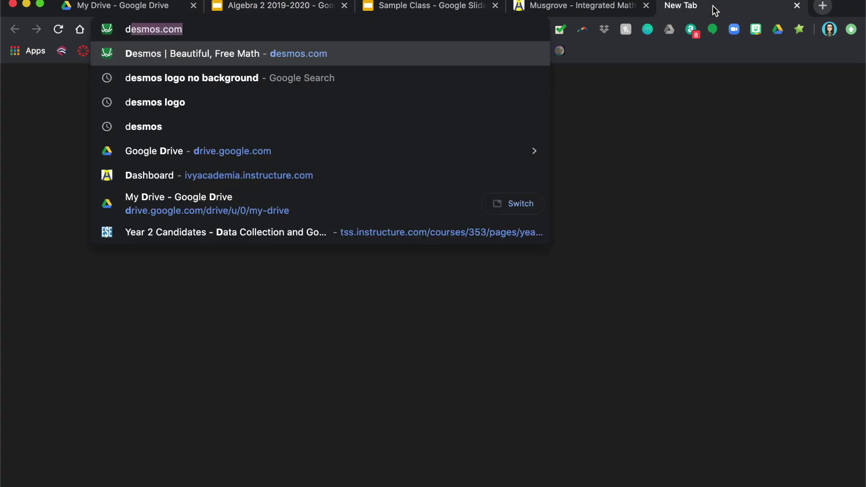
{"action": "type", "text": "esmos logo"}
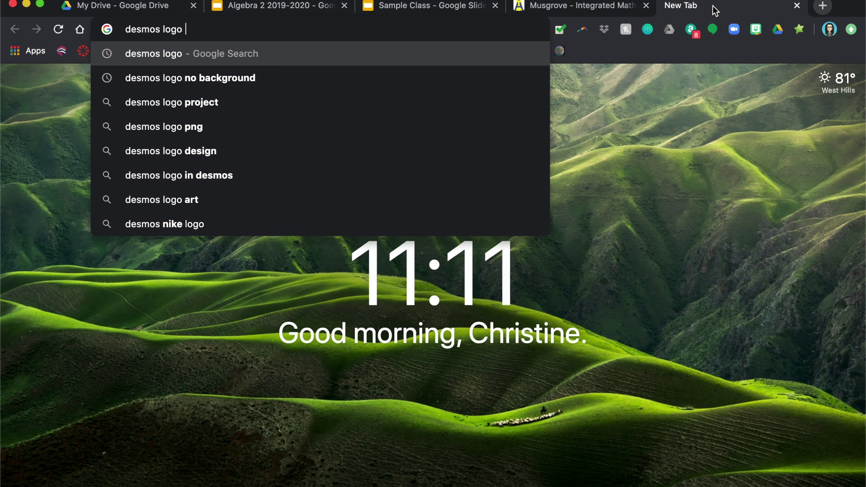
{"action": "type", "text": " png no background"}
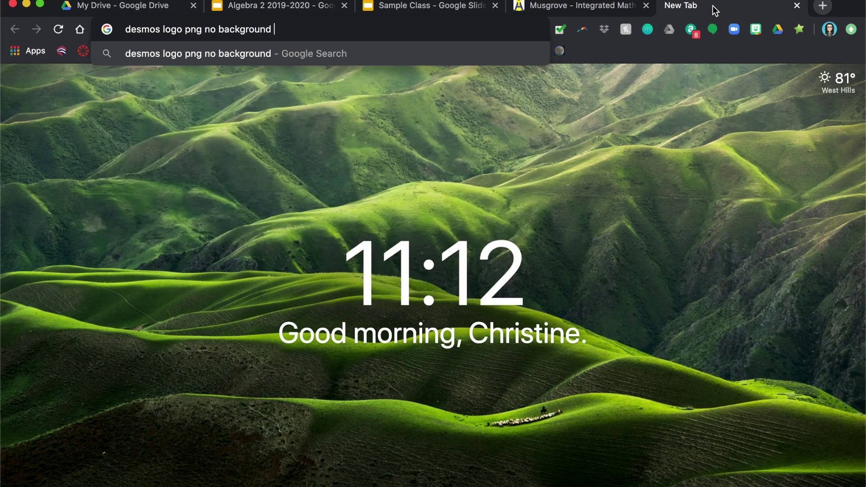
{"action": "key", "text": "Return"}
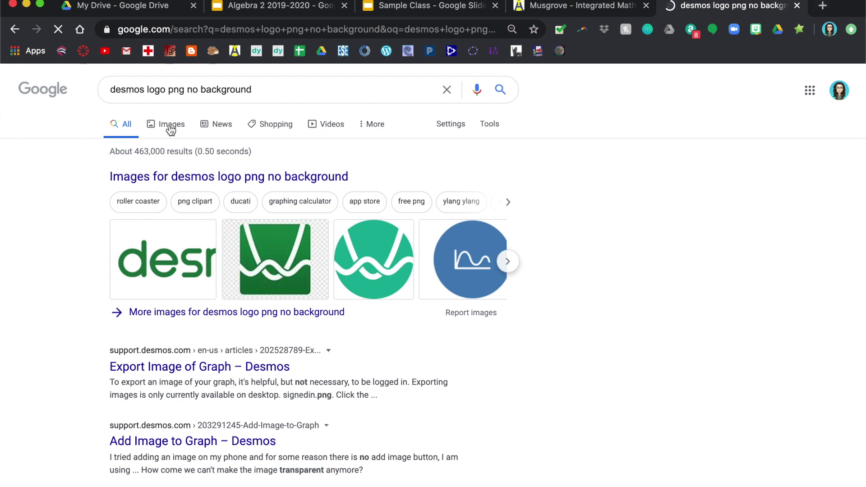
{"action": "left_click", "coordinate": [170, 127]}
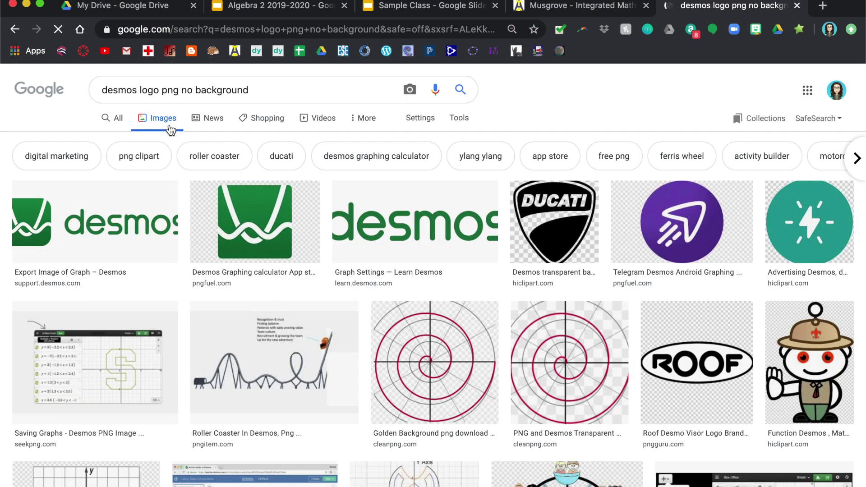
{"action": "right_click", "coordinate": [251, 218]}
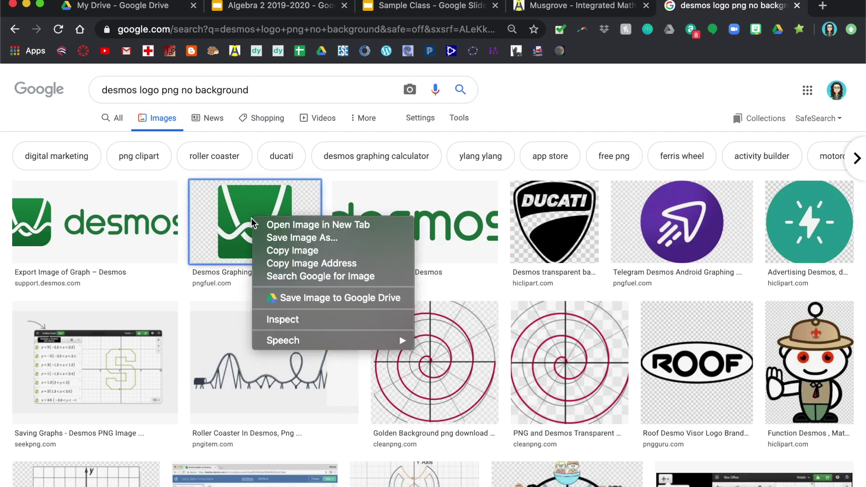
{"action": "left_click", "coordinate": [276, 250]}
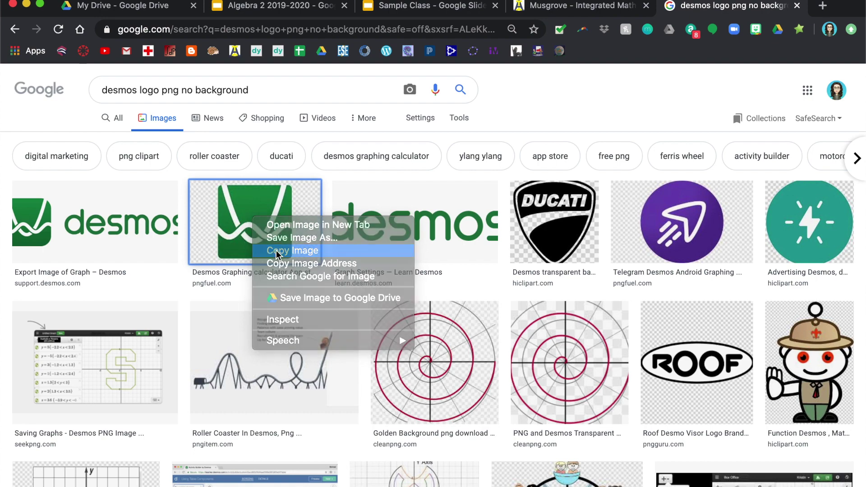
{"action": "left_click", "coordinate": [450, 12]}
Replace the checkered-background web logo with the Desmos logo copied from the Algebra 2 shelf.
{"action": "right_click", "coordinate": [255, 191]}
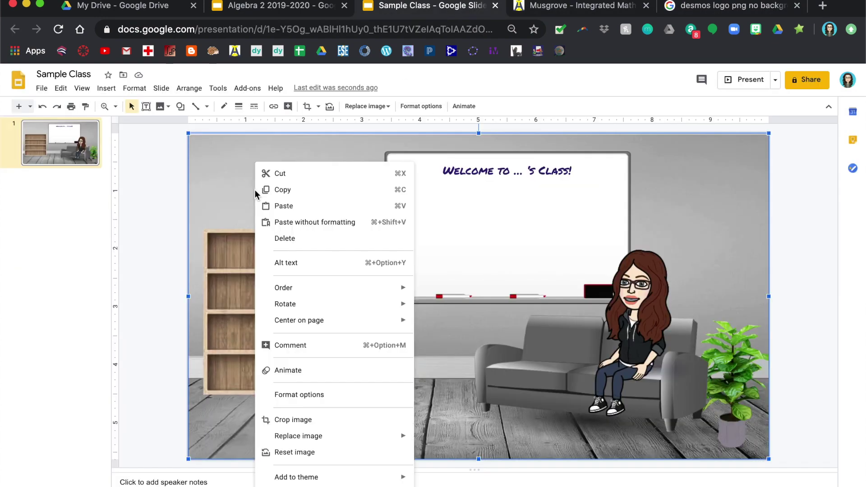
{"action": "left_click", "coordinate": [275, 203]}
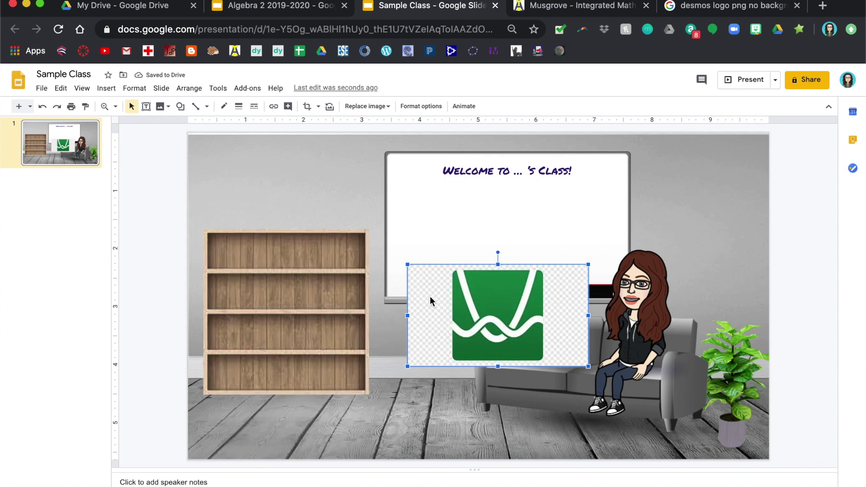
{"action": "key", "text": "Delete"}
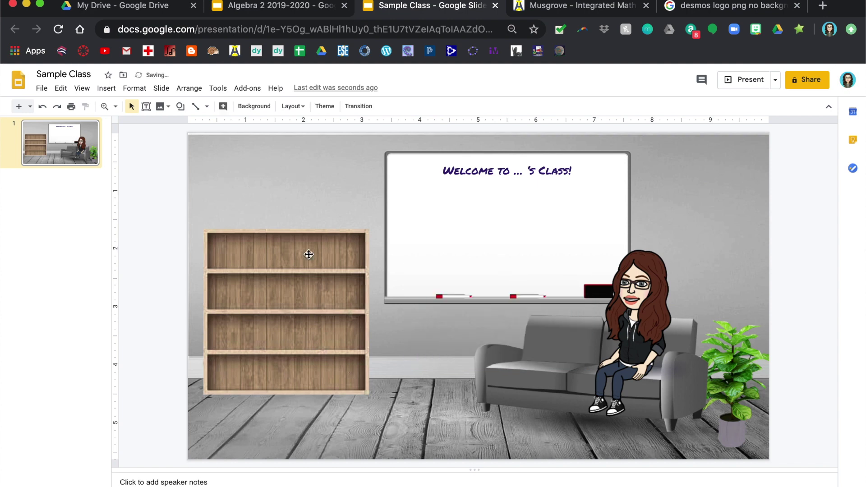
{"action": "left_click", "coordinate": [275, 12]}
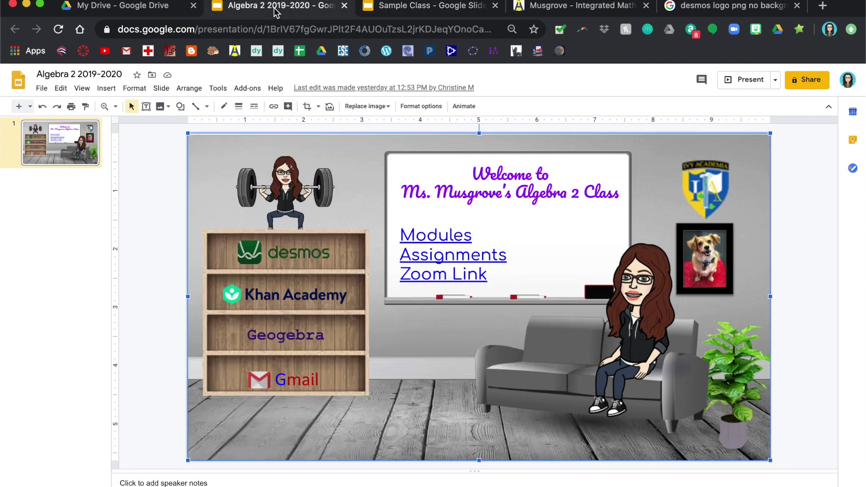
{"action": "left_click", "coordinate": [250, 252]}
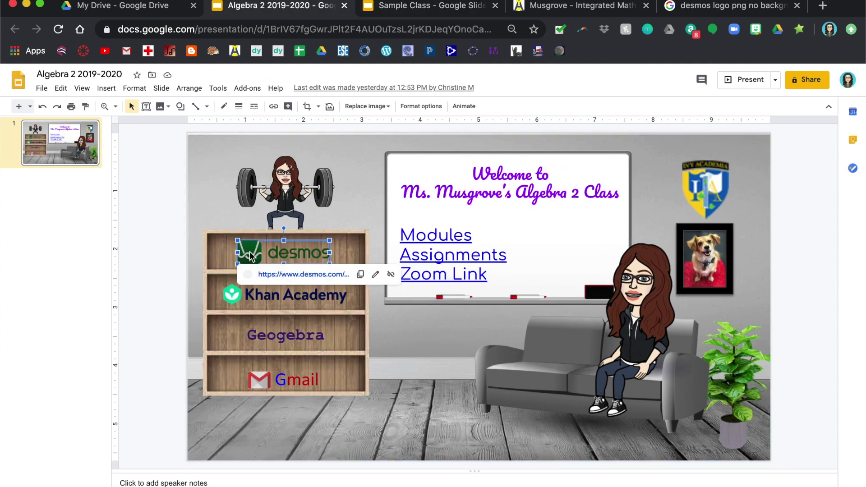
{"action": "left_click", "coordinate": [427, 8]}
{"action": "left_click", "coordinate": [274, 254]}
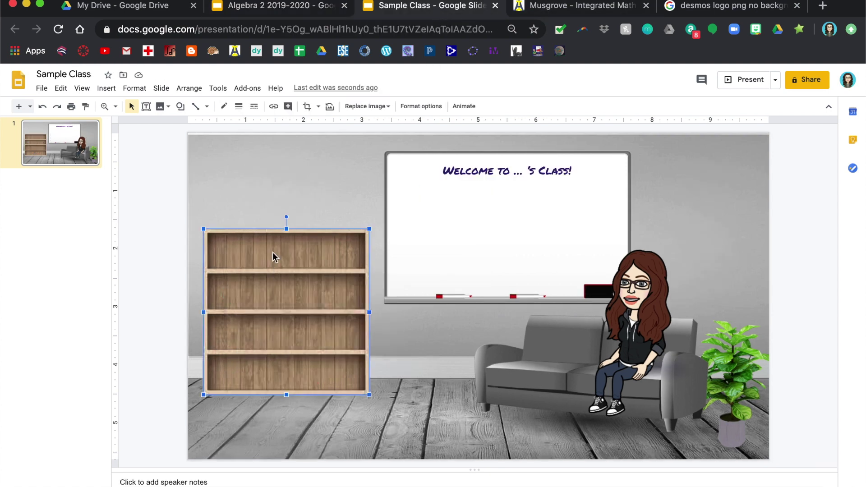
{"action": "key", "text": "super+v"}
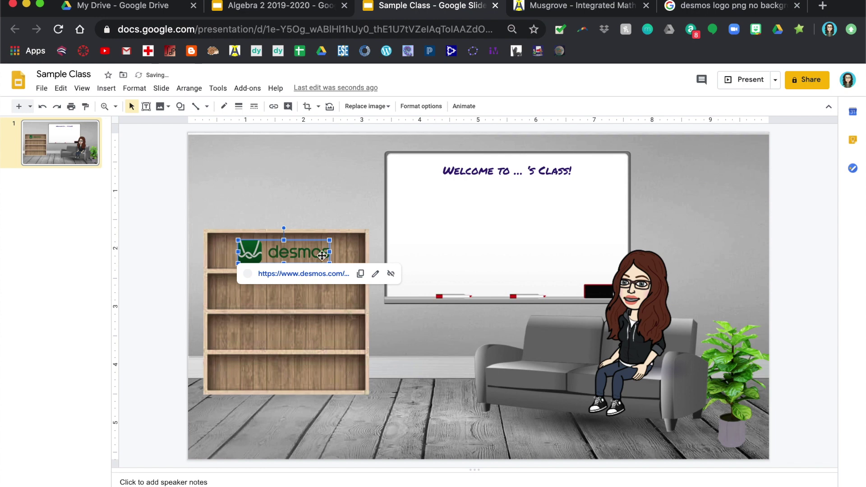
Remove the logo's old link and link it to desmos.com/calculator.
{"action": "left_click", "coordinate": [390, 274]}
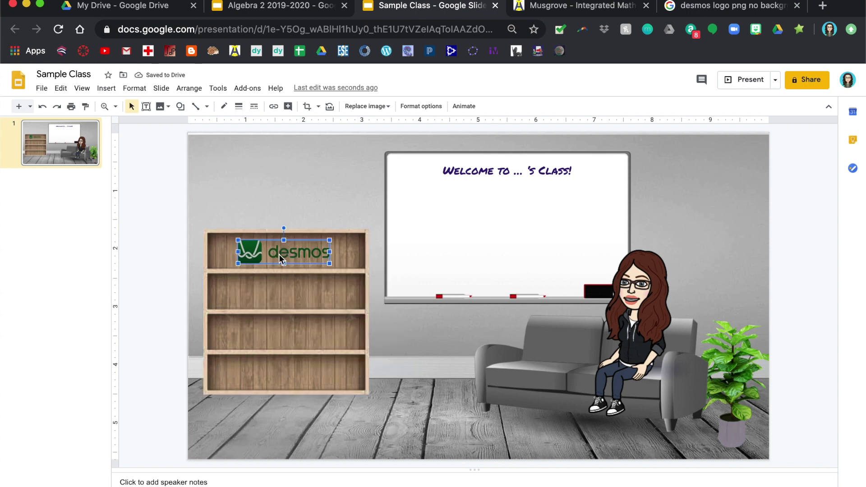
{"action": "left_click", "coordinate": [273, 106]}
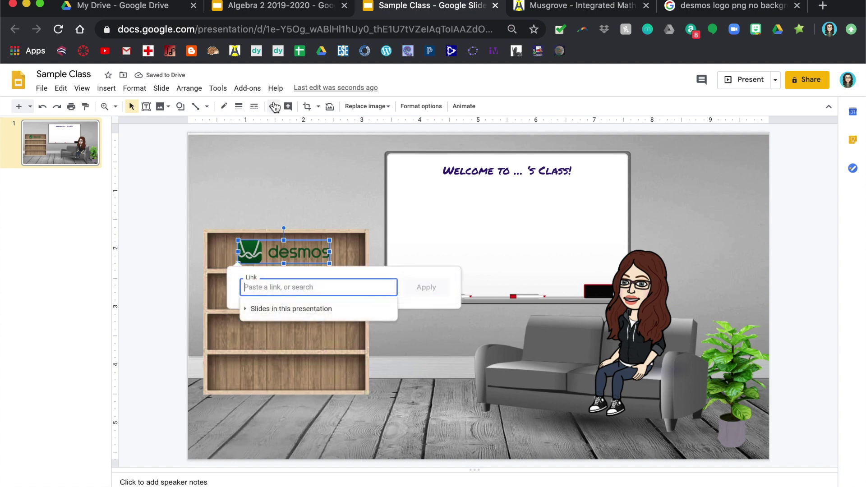
{"action": "type", "text": "desmos.com/cal"}
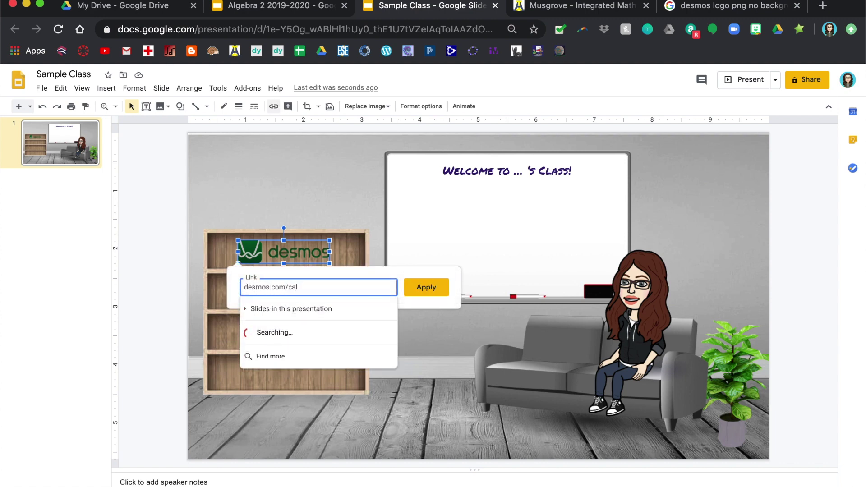
{"action": "type", "text": "c"}
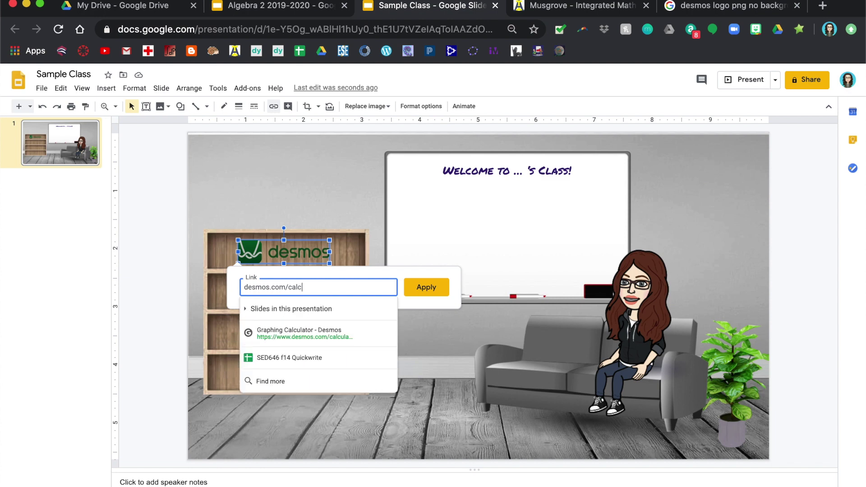
{"action": "left_click", "coordinate": [314, 338]}
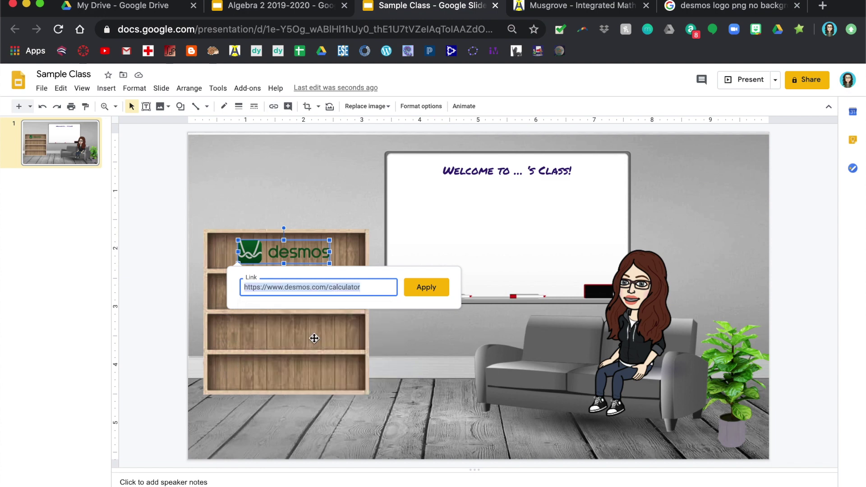
{"action": "left_click", "coordinate": [417, 289]}
{"action": "left_click", "coordinate": [436, 327]}
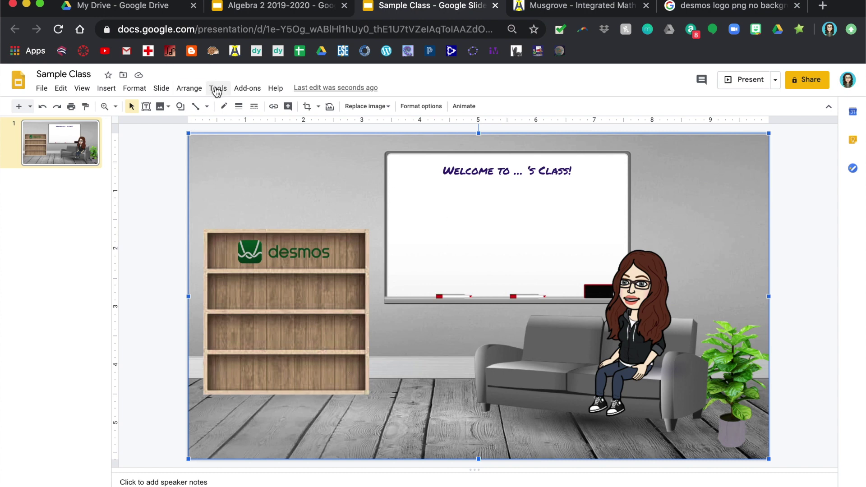
Draw a whiteboard text box with lines Zoom Link, Assignments and Modules.
{"action": "left_click", "coordinate": [106, 89]}
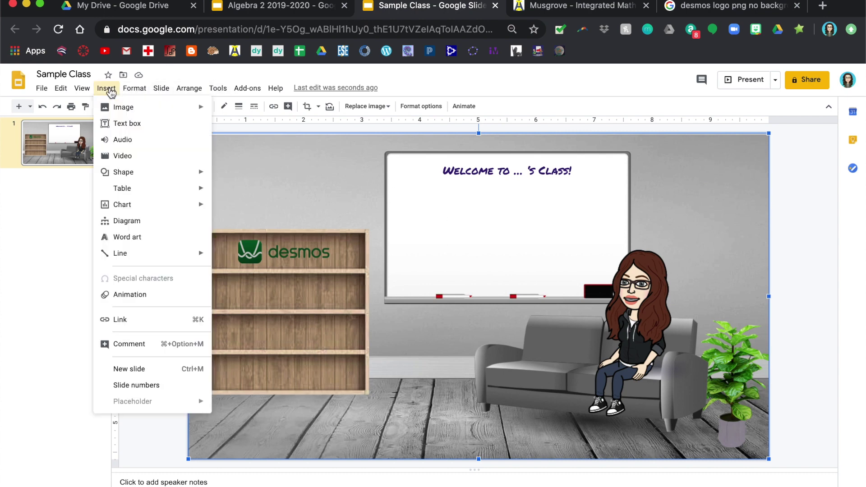
{"action": "left_click", "coordinate": [126, 124]}
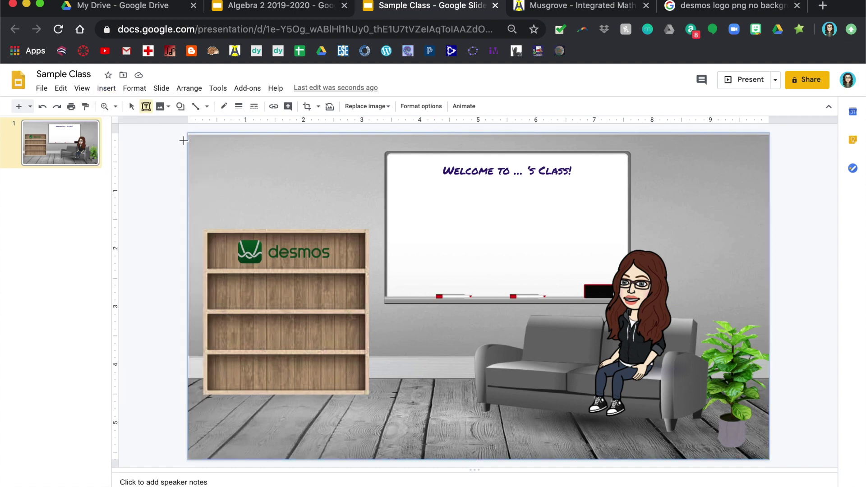
{"action": "left_click_drag", "start_coordinate": [395, 191], "coordinate": [535, 285]}
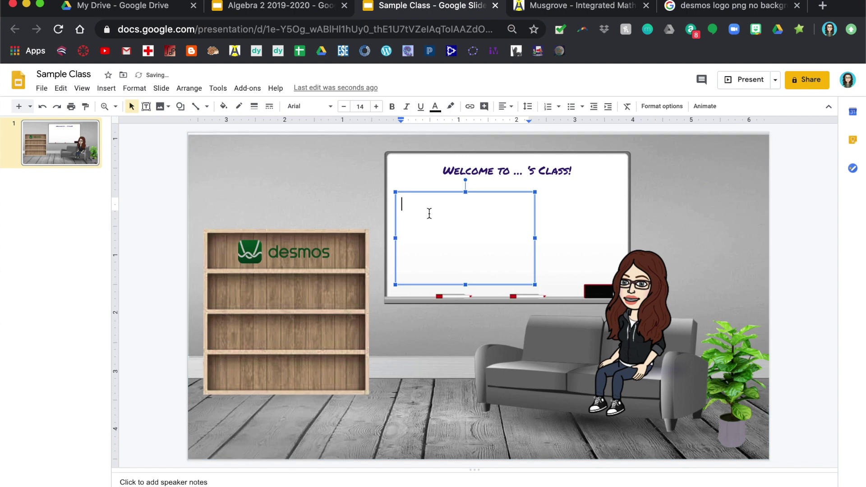
{"action": "type", "text": "Zoom Links"}
{"action": "key", "text": "BackSpace"}
{"action": "key", "text": "Return"}
{"action": "type", "text": "Assignments"}
{"action": "key", "text": "Return"}
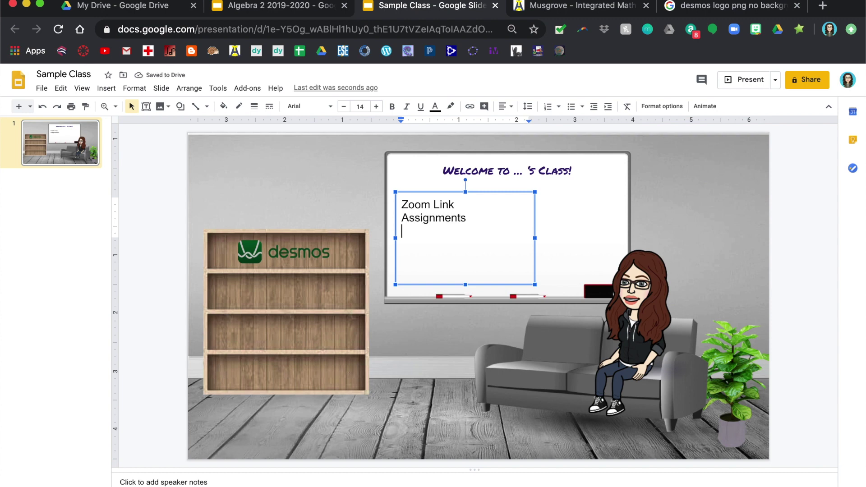
{"action": "type", "text": "Modules"}
Select 'Zoom Link' for linking, then dismiss the link box without adding a link.
{"action": "left_click", "coordinate": [445, 218]}
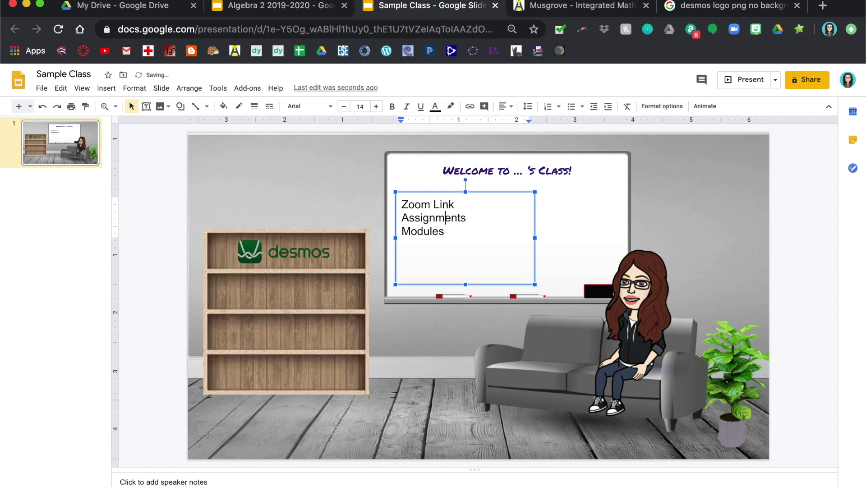
{"action": "left_click", "coordinate": [409, 204]}
{"action": "left_click_drag", "start_coordinate": [457, 203], "coordinate": [397, 202]}
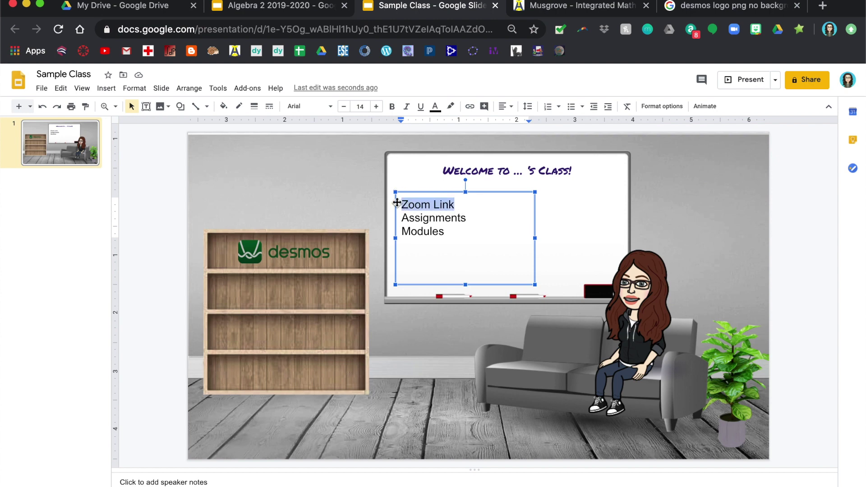
{"action": "left_click", "coordinate": [470, 107]}
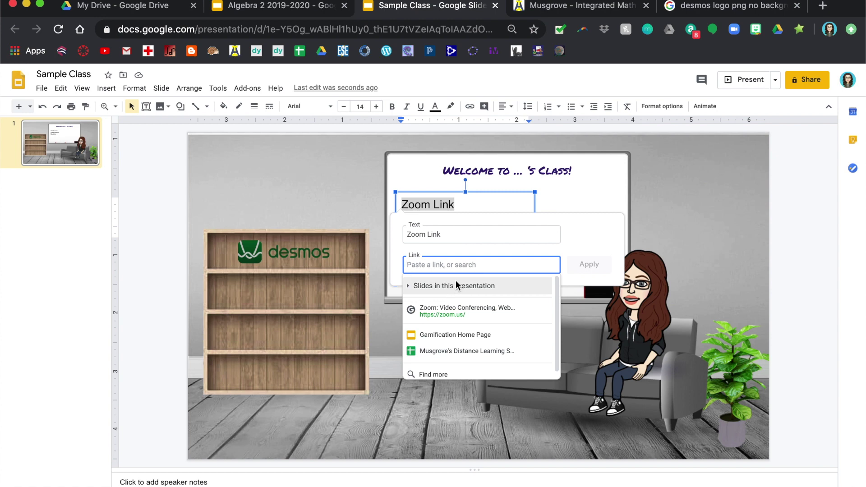
{"action": "left_click", "coordinate": [571, 194]}
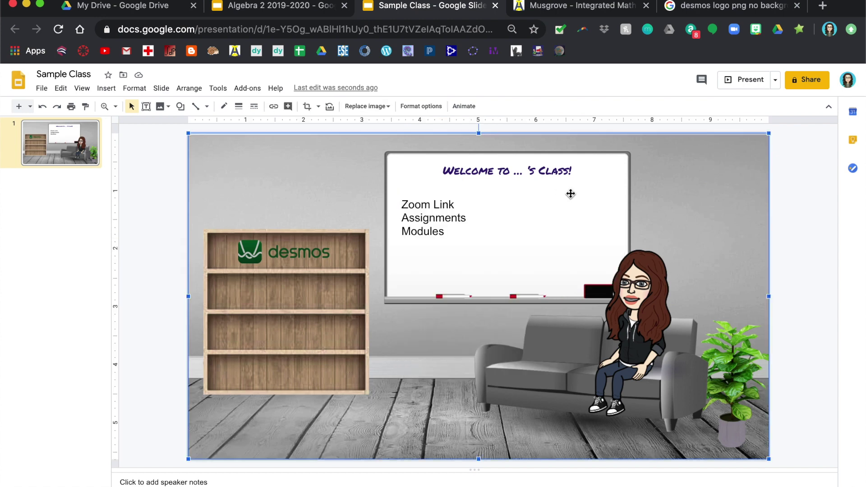
Copy the Canvas Assignments page URL and apply it as the link on 'Assignments'.
{"action": "double_click", "coordinate": [439, 219]}
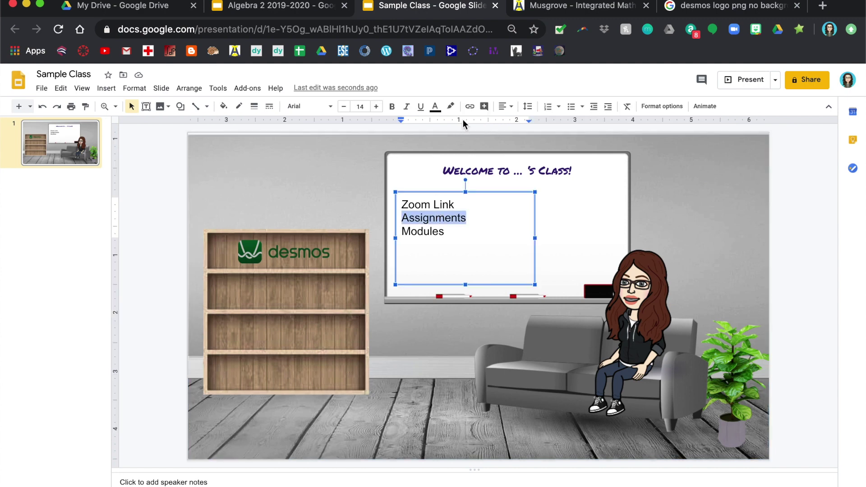
{"action": "left_click", "coordinate": [469, 107]}
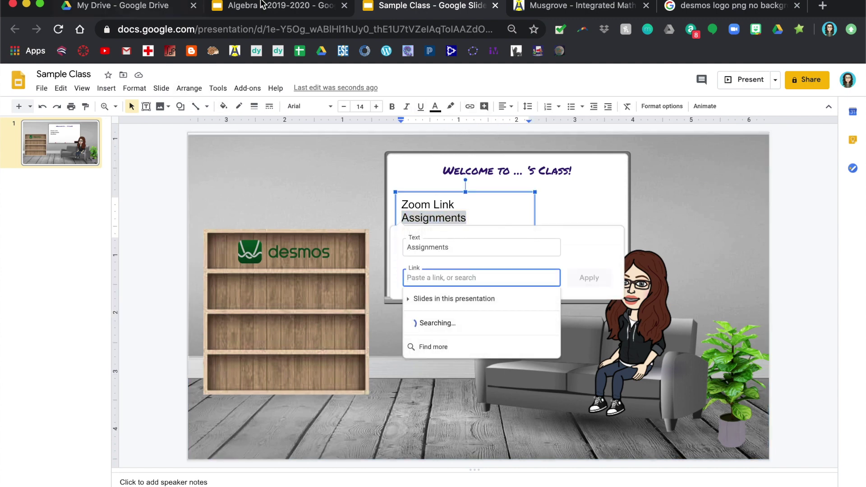
{"action": "left_click", "coordinate": [546, 6]}
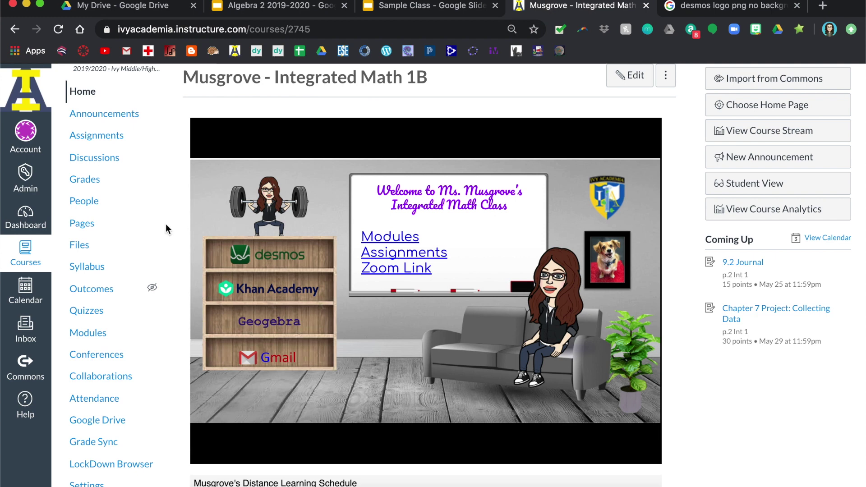
{"action": "left_click", "coordinate": [85, 144]}
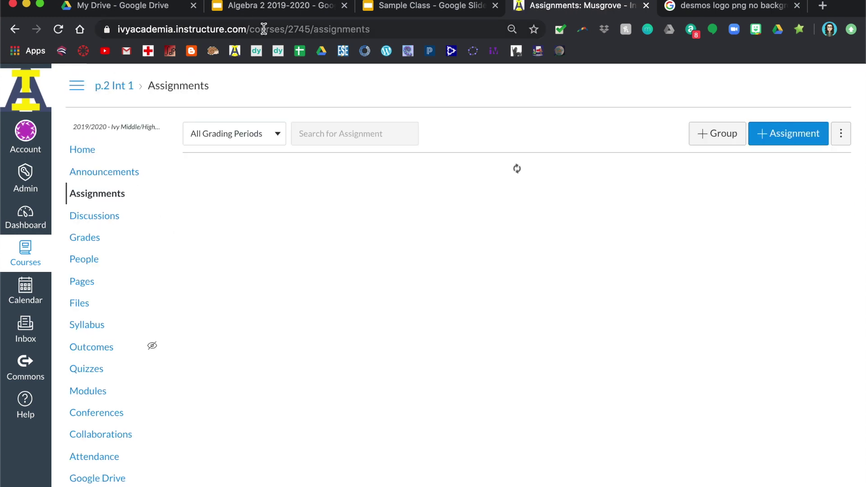
{"action": "left_click", "coordinate": [264, 29]}
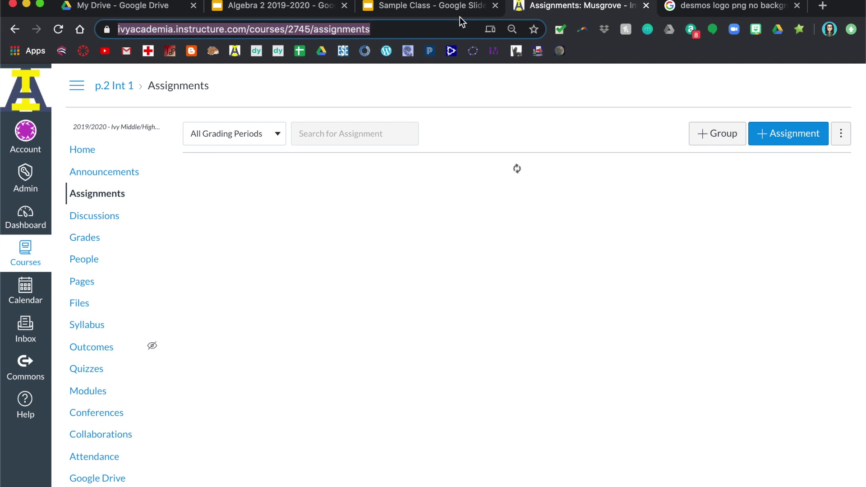
{"action": "left_click", "coordinate": [437, 11]}
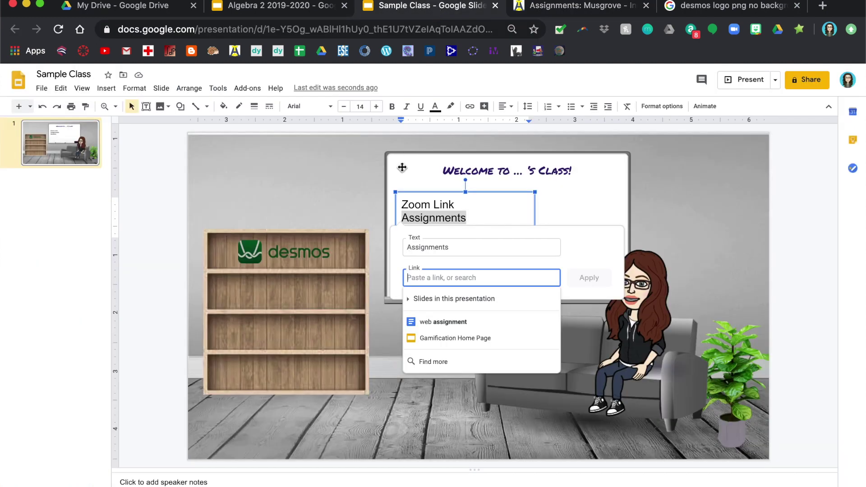
{"action": "key", "text": "super+v"}
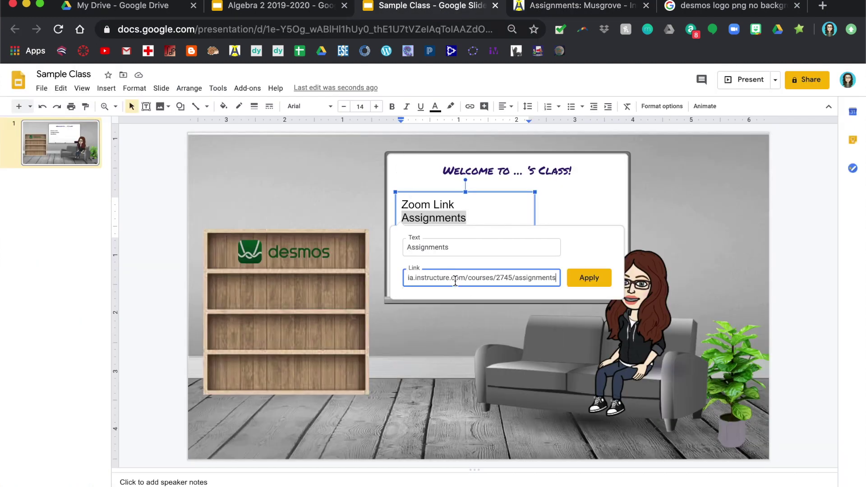
{"action": "left_click", "coordinate": [587, 277]}
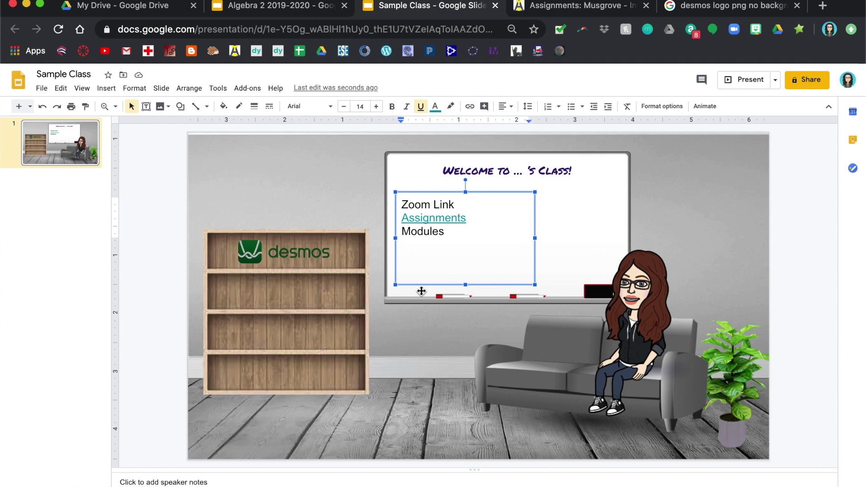
{"action": "double_click", "coordinate": [427, 230]}
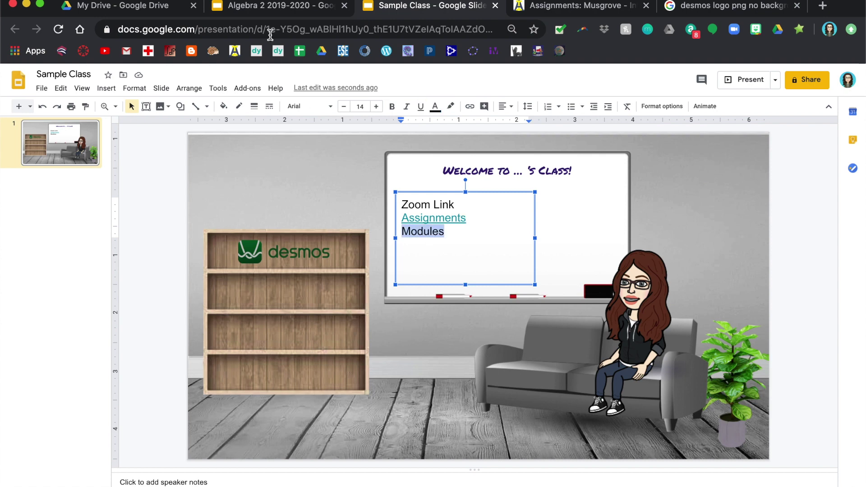
Browse the Canvas course's Modules and Files pages, then go back to the Sample Class slide.
{"action": "left_click", "coordinate": [546, 10]}
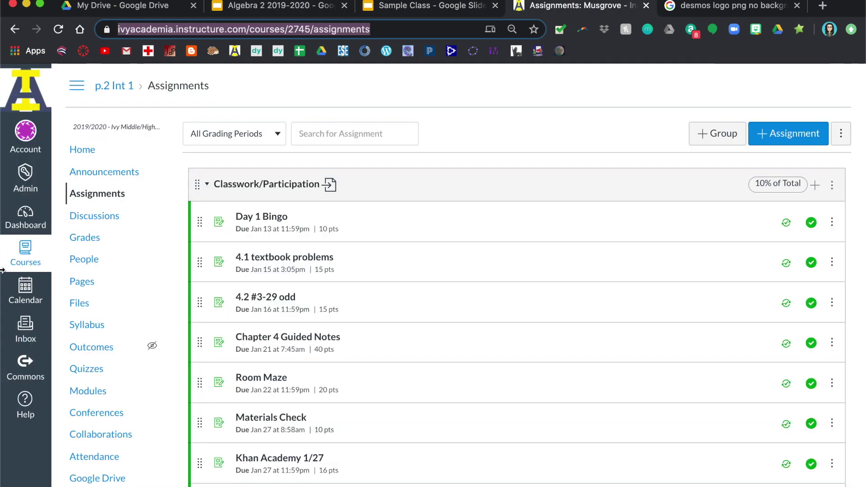
{"action": "left_click", "coordinate": [84, 392]}
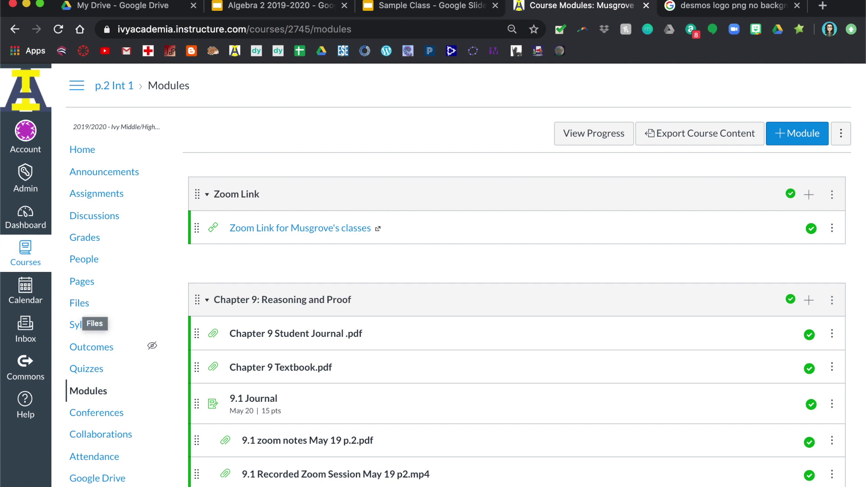
{"action": "left_click", "coordinate": [79, 303]}
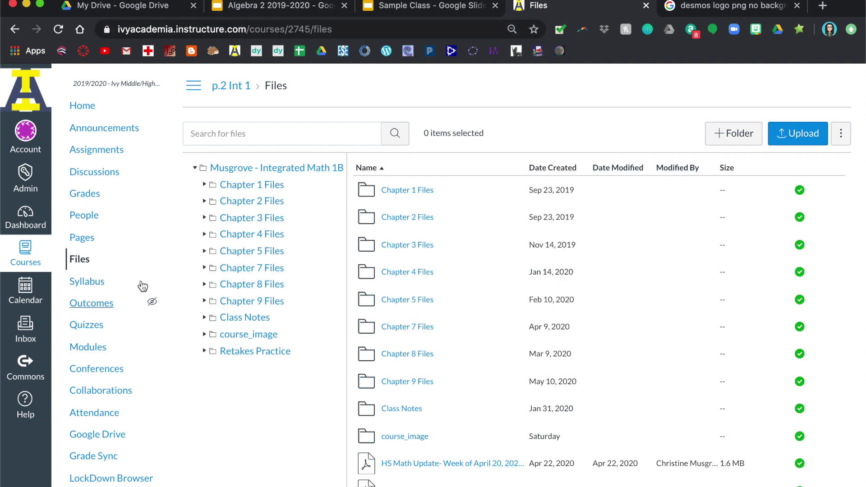
{"action": "left_click", "coordinate": [437, 13]}
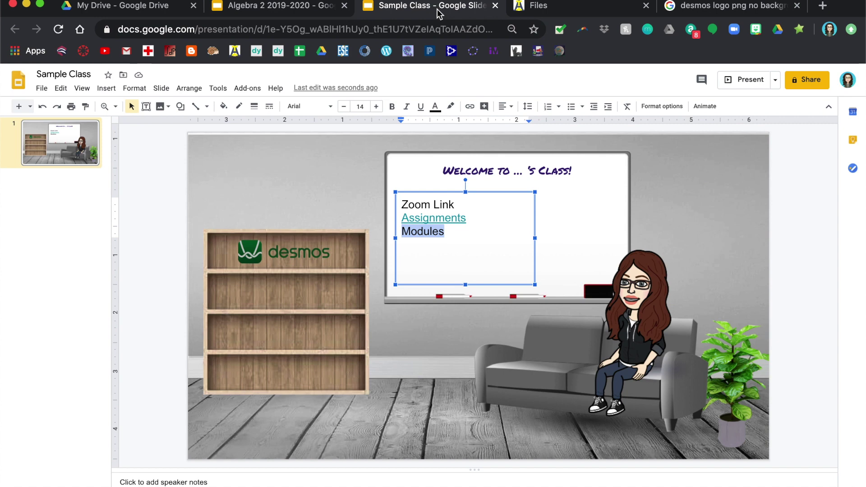
Inspect the Algebra 2 2019-2020 slide's bitmoji and background image, then return to Canvas Files.
{"action": "left_click", "coordinate": [445, 342]}
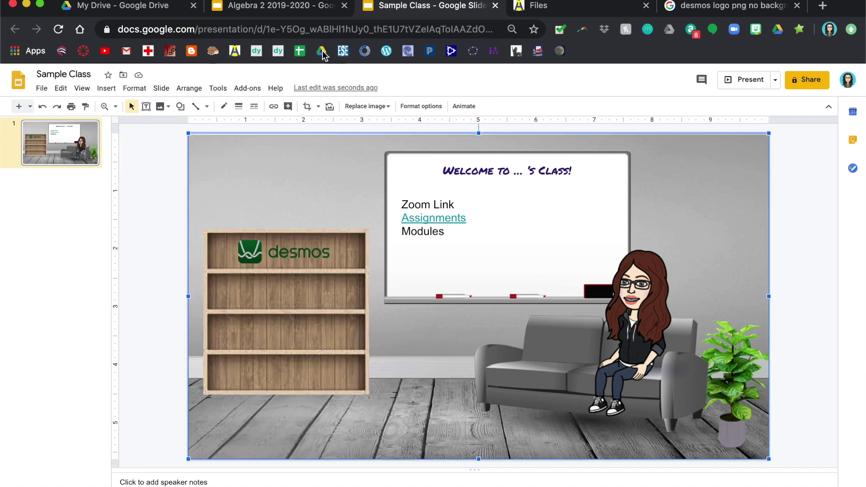
{"action": "left_click", "coordinate": [272, 6]}
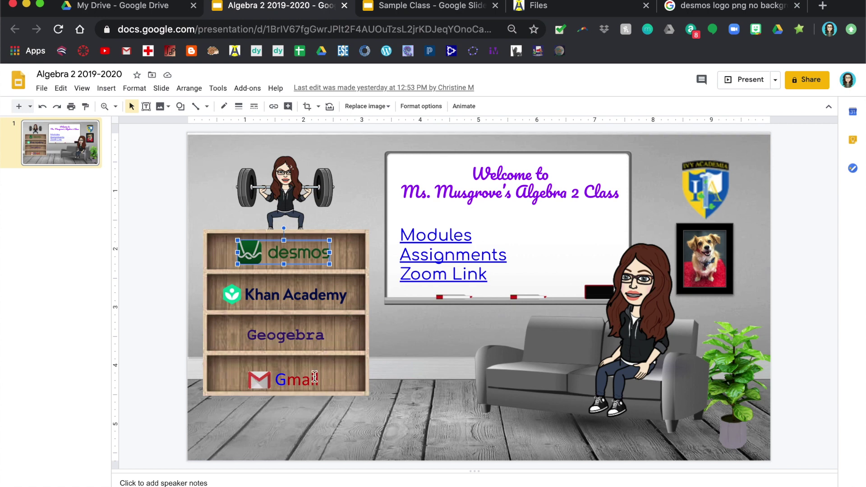
{"action": "left_click", "coordinate": [294, 191]}
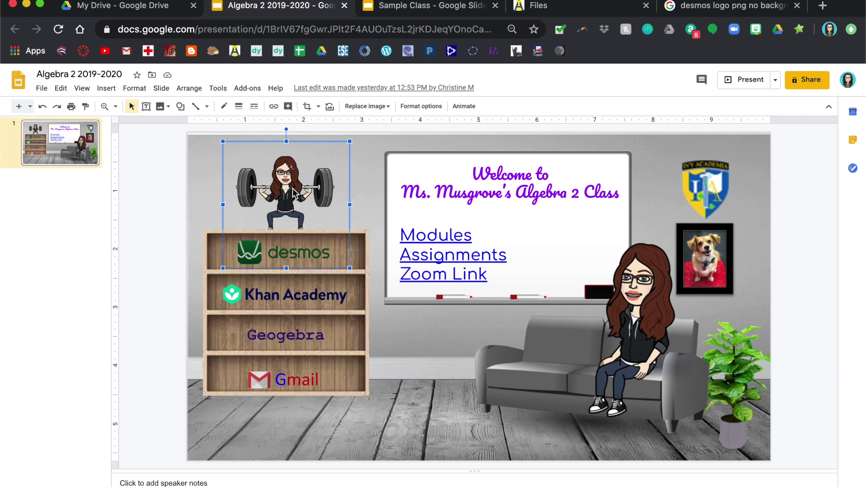
{"action": "left_click", "coordinate": [480, 360]}
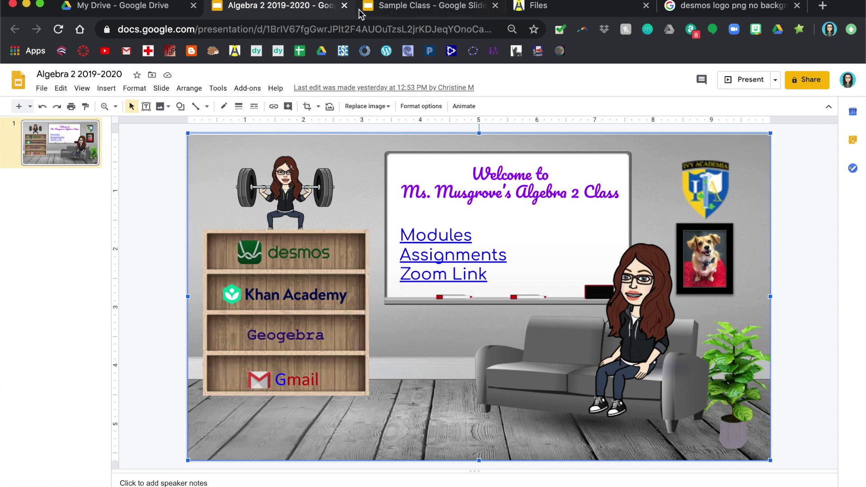
{"action": "left_click", "coordinate": [543, 8]}
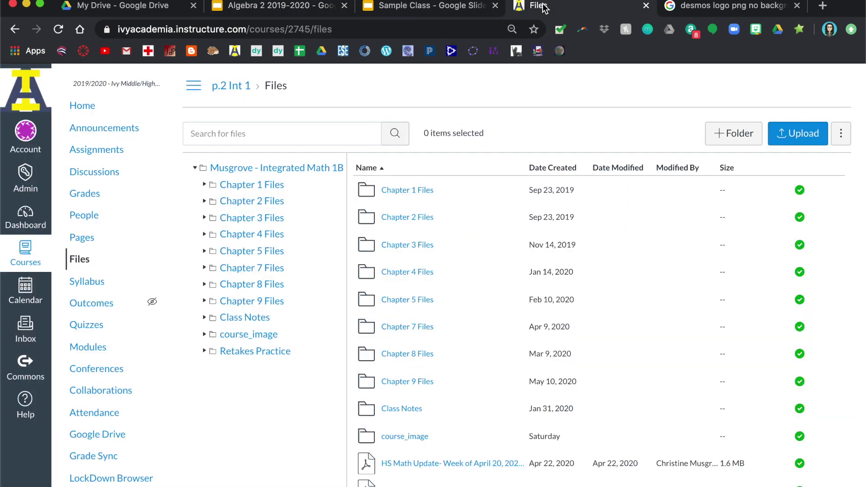
From the Canvas dashboard, open the p.2 Int 1 course's page list and start a new page.
{"action": "left_click", "coordinate": [31, 100]}
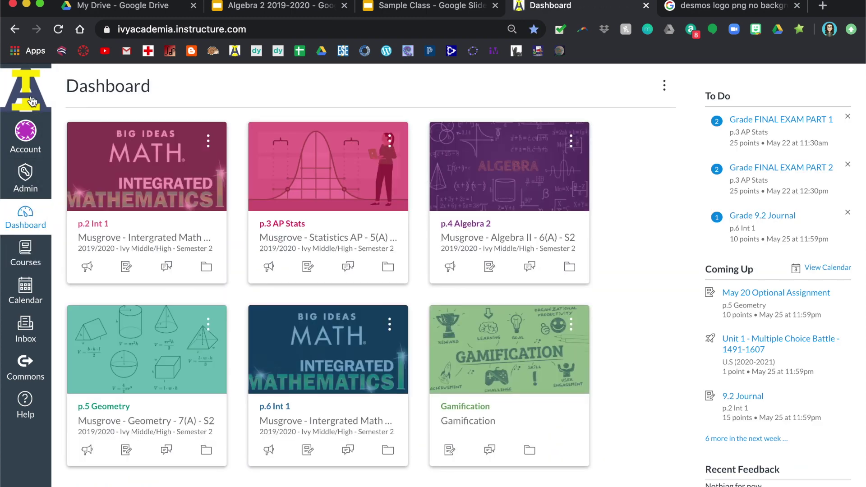
{"action": "left_click", "coordinate": [121, 187]}
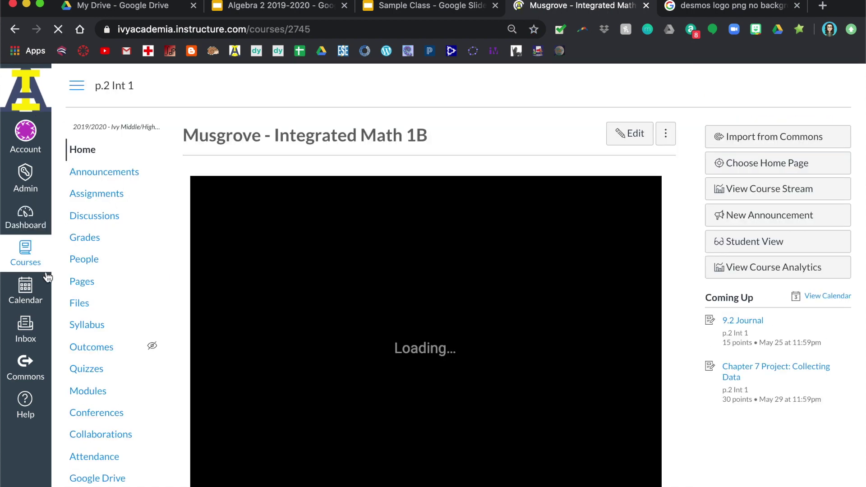
{"action": "left_click", "coordinate": [81, 286]}
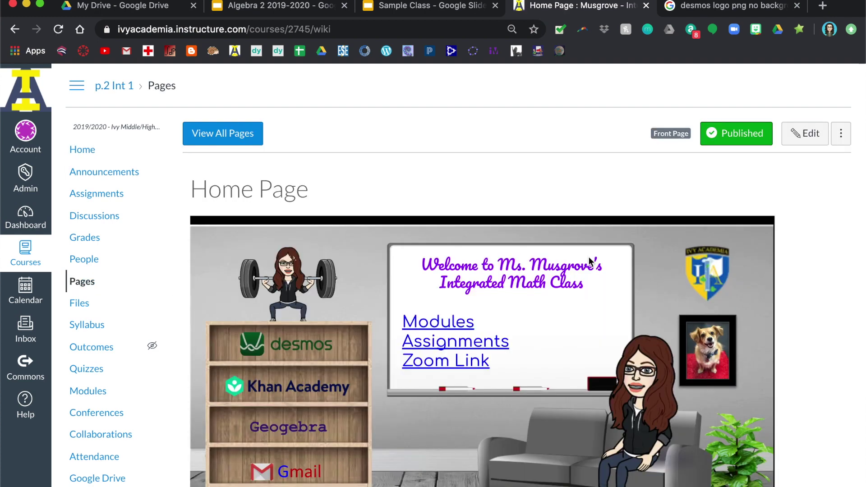
{"action": "left_click", "coordinate": [239, 135]}
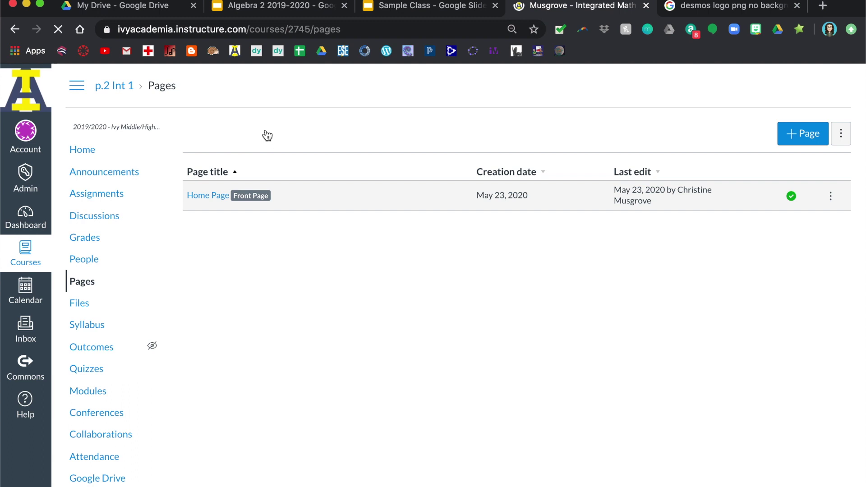
{"action": "left_click", "coordinate": [805, 133]}
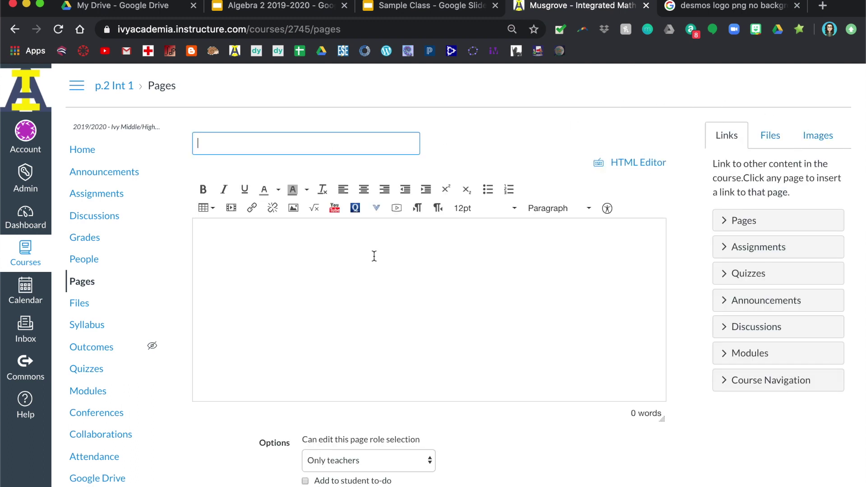
Title the new page 'Home Page', then return to the Sample Class presentation.
{"action": "left_click", "coordinate": [236, 139]}
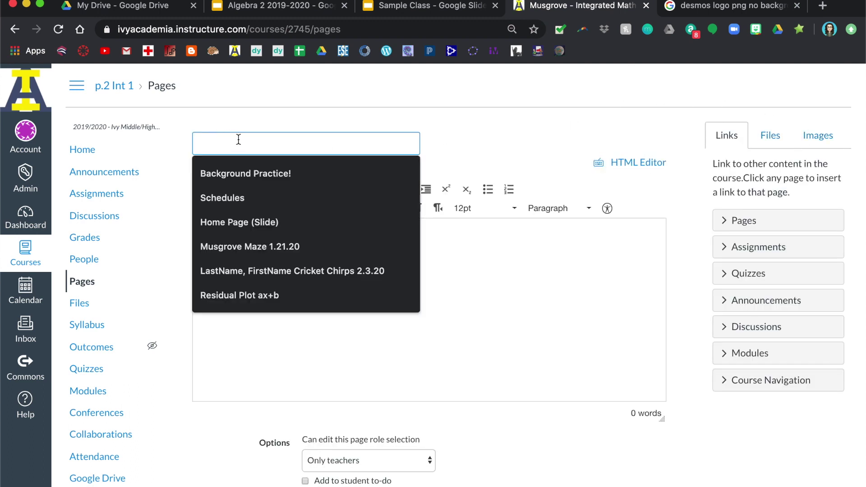
{"action": "type", "text": "Hme"}
{"action": "key", "text": "BackSpace"}
{"action": "key", "text": "BackSpace"}
{"action": "type", "text": "ome Page"}
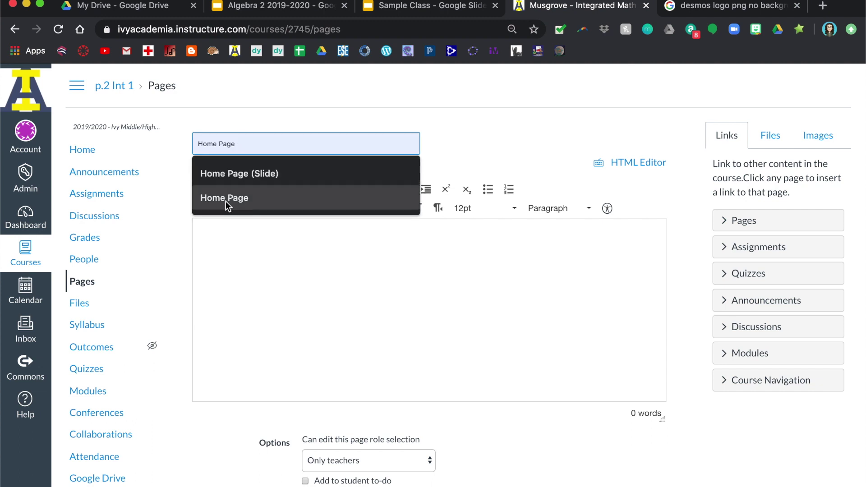
{"action": "left_click", "coordinate": [227, 204]}
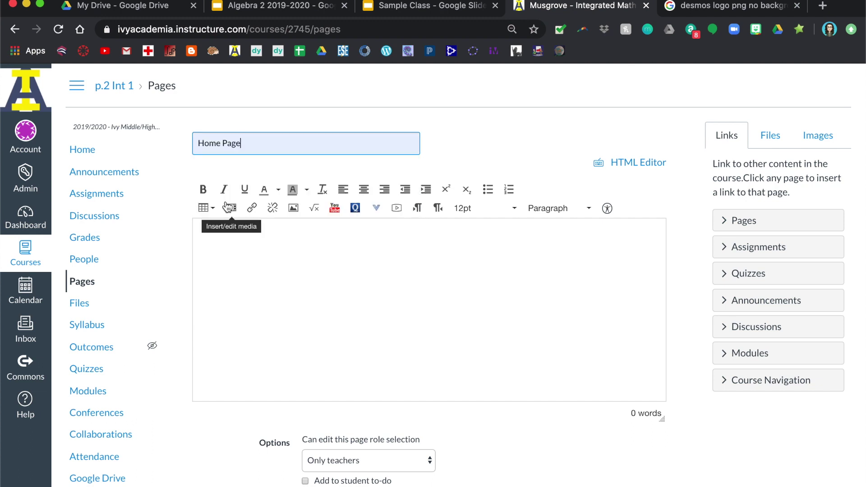
{"action": "left_click", "coordinate": [383, 280]}
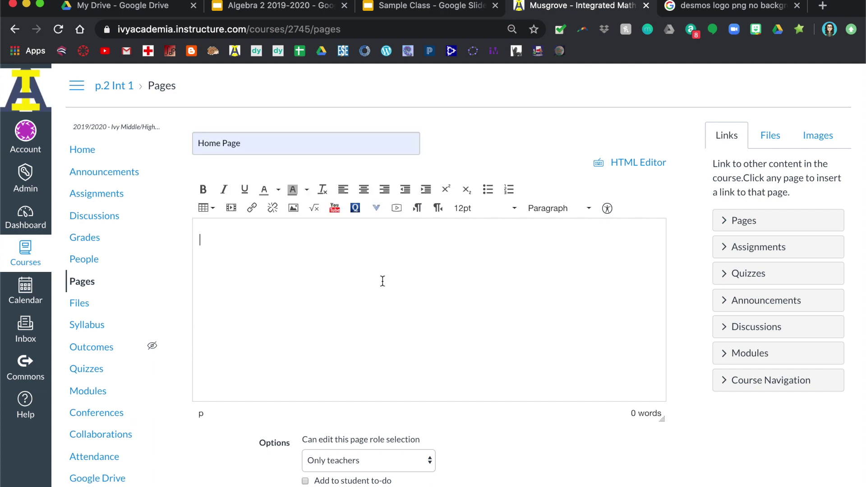
{"action": "left_click", "coordinate": [420, 8]}
Publish Sample Class to the web as a Medium (960x569) embed that auto-starts the slideshow.
{"action": "left_click", "coordinate": [42, 89]}
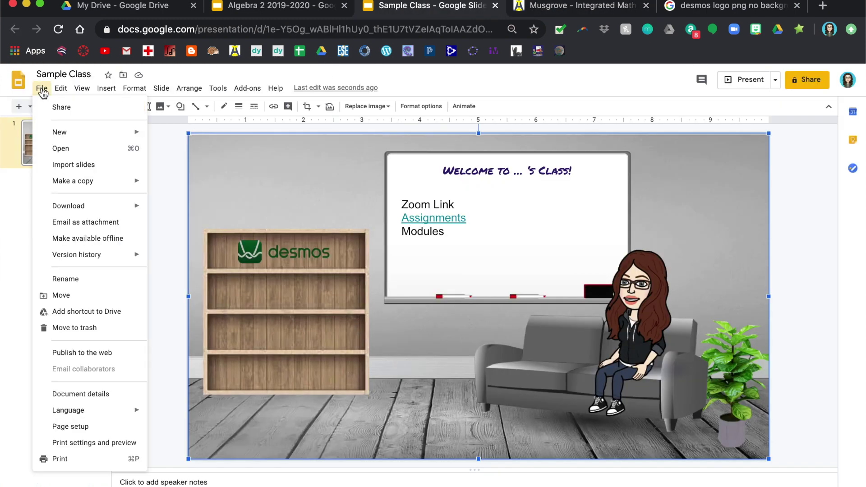
{"action": "left_click", "coordinate": [98, 352]}
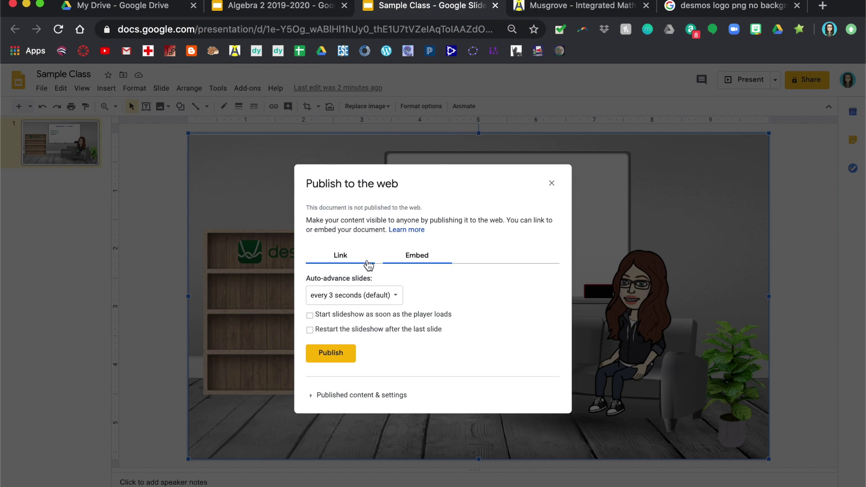
{"action": "left_click", "coordinate": [419, 265]}
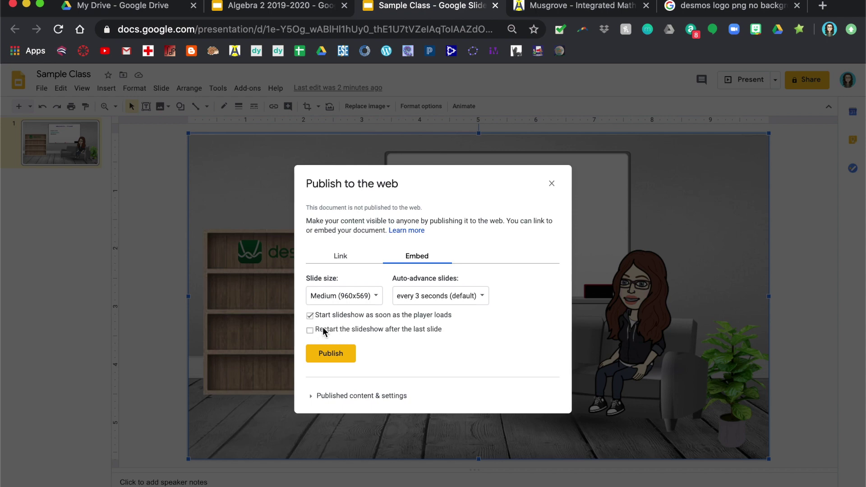
{"action": "left_click", "coordinate": [332, 354]}
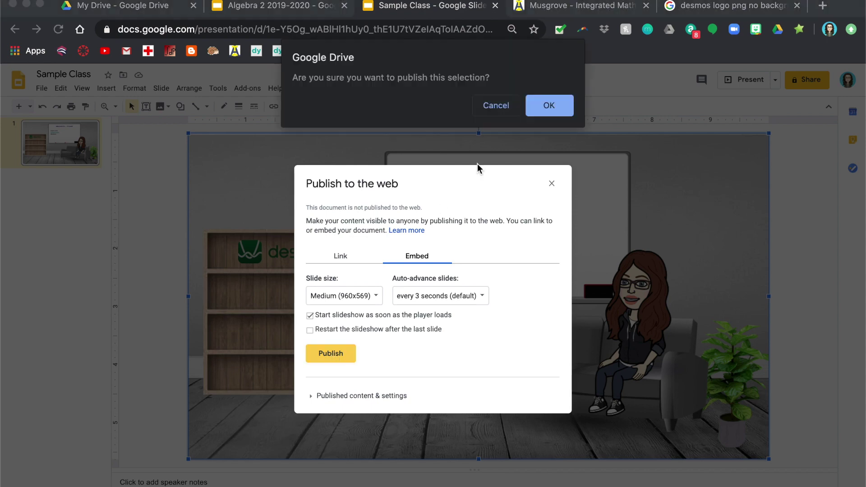
{"action": "left_click", "coordinate": [539, 110]}
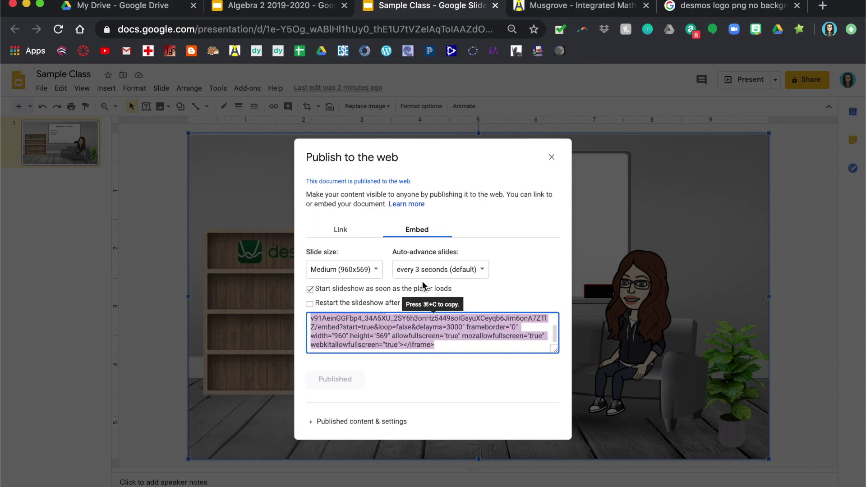
Paste the Sample Class iframe embed code into the new Canvas page's HTML editor.
{"action": "left_click", "coordinate": [565, 10]}
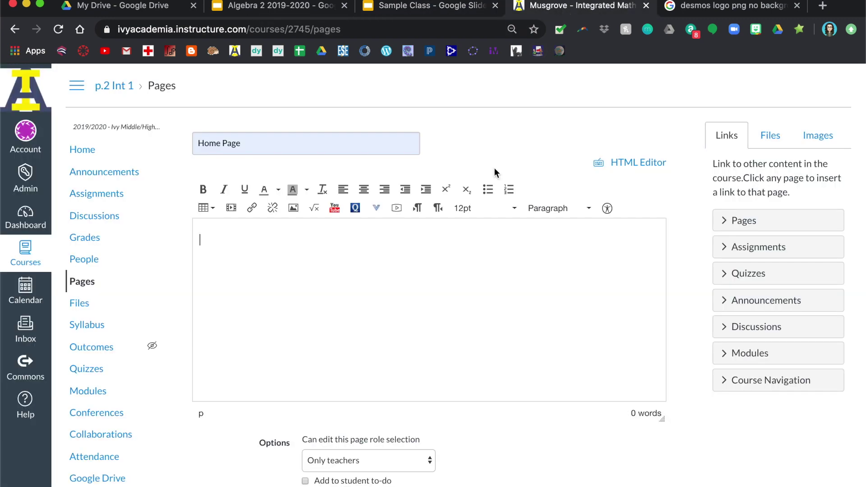
{"action": "left_click", "coordinate": [640, 163]}
{"action": "left_click", "coordinate": [333, 279]}
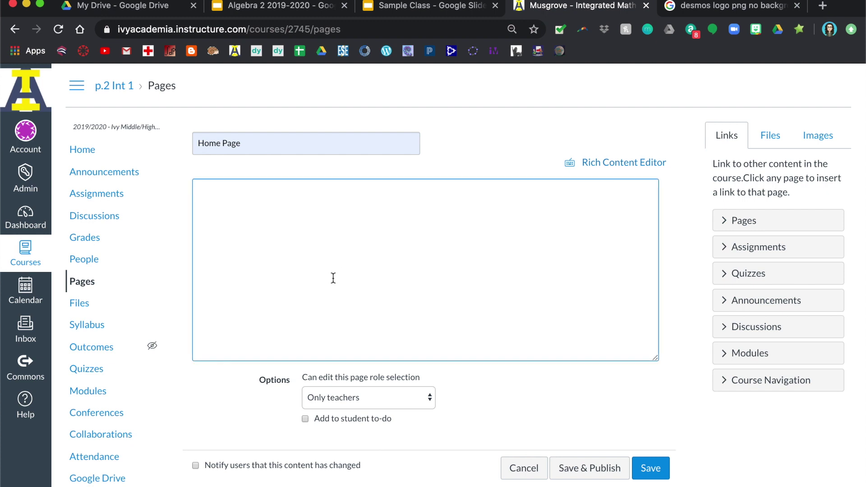
{"action": "type", "text": "<iframe src=\"https://docs.google.com/presentation/d/e/2PACX-1vT9BJOMKyE3FZiZq2-v91AeinGGFbp4_34A5XU_2SY6h3onHz5449soIGsyuXCeyqb6Jim6onA7ZTlZ/embed?start=true&loop=false&delayms=3000\" frameborder=\"0\" width=\"960\" height=\"569\" allowfullscreen=\"true\" mozallowfullscreen=\"true\" webkitallowfullscreen=\"true\"></iframe>"}
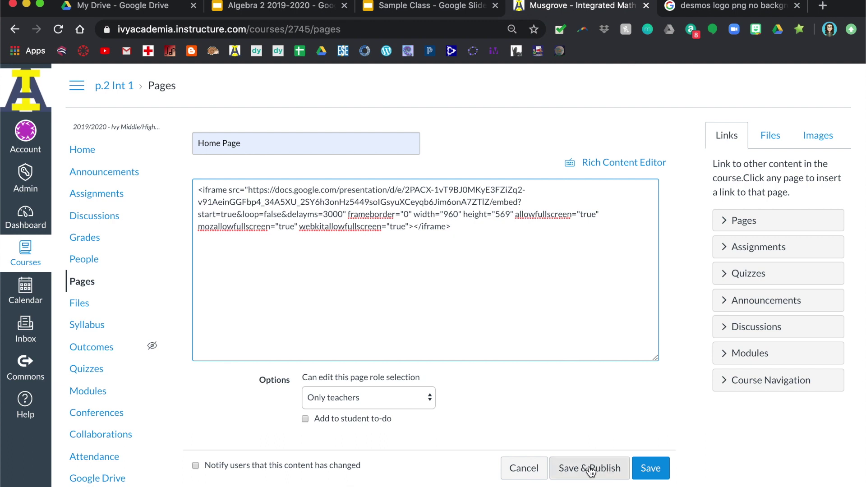
Rename the page to 'Home Page (sample)' and save and publish it.
{"action": "left_click", "coordinate": [289, 143]}
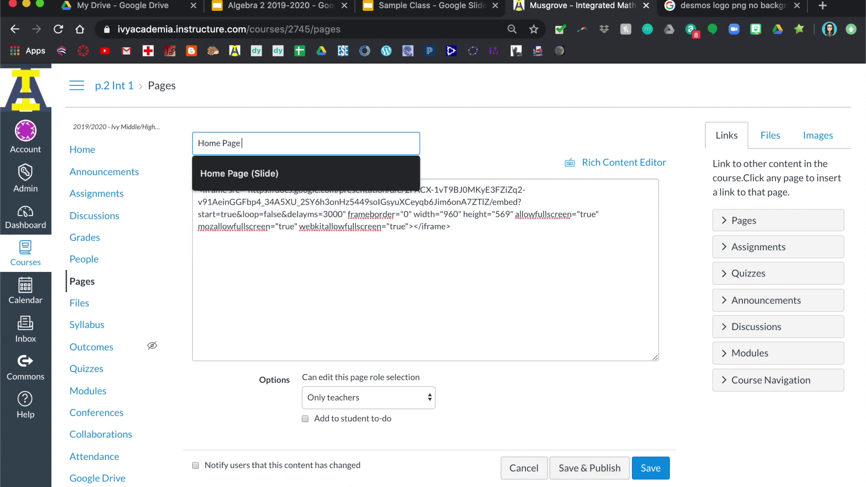
{"action": "type", "text": "(sample"}
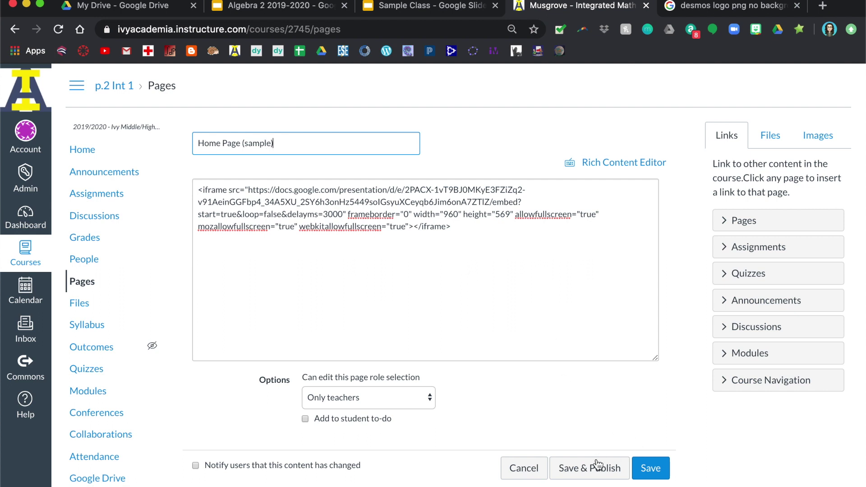
{"action": "left_click", "coordinate": [599, 468]}
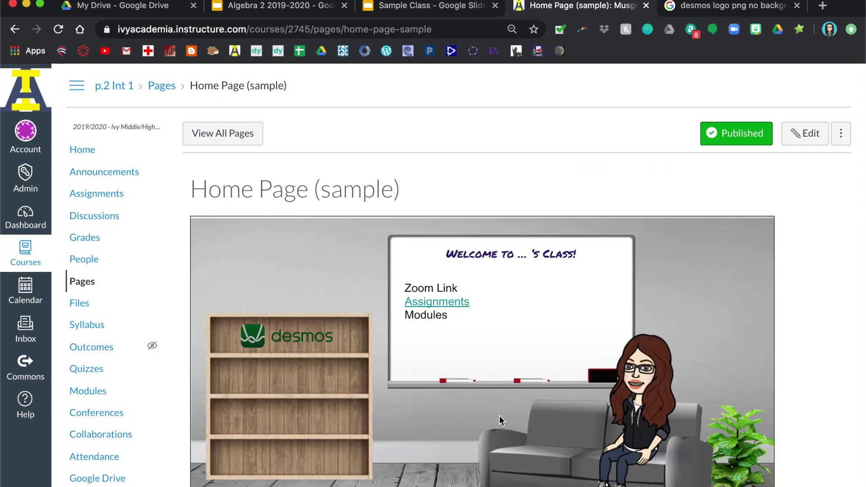
{"action": "scroll", "coordinate": [499, 415], "scroll_direction": "down", "scroll_amount": 3}
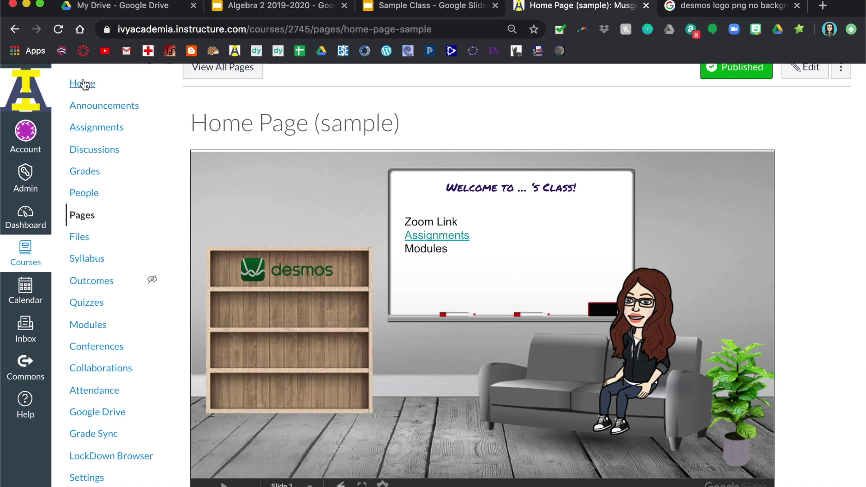
Go to the course's list of all pages and open the existing Home Page.
{"action": "scroll", "coordinate": [232, 124], "scroll_direction": "up", "scroll_amount": 3}
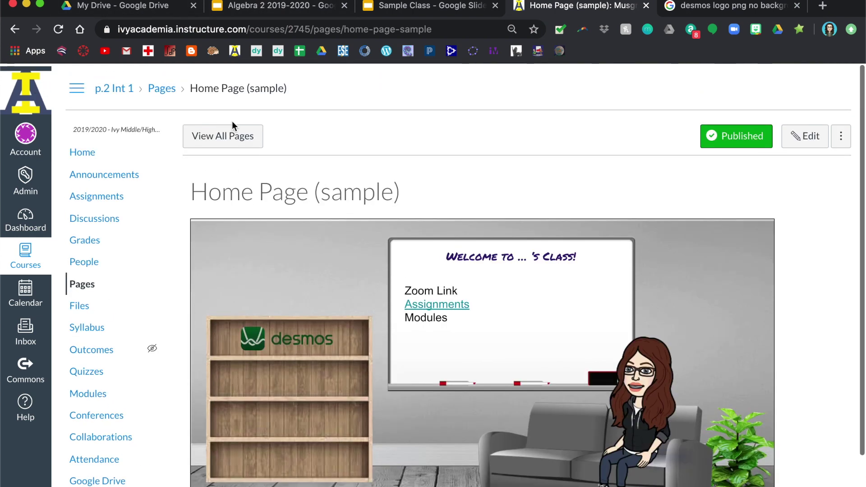
{"action": "left_click", "coordinate": [223, 138]}
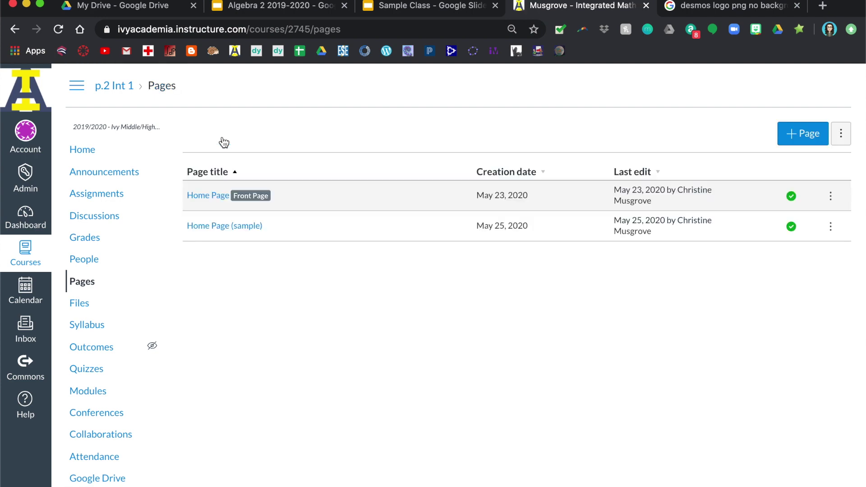
{"action": "left_click", "coordinate": [196, 199]}
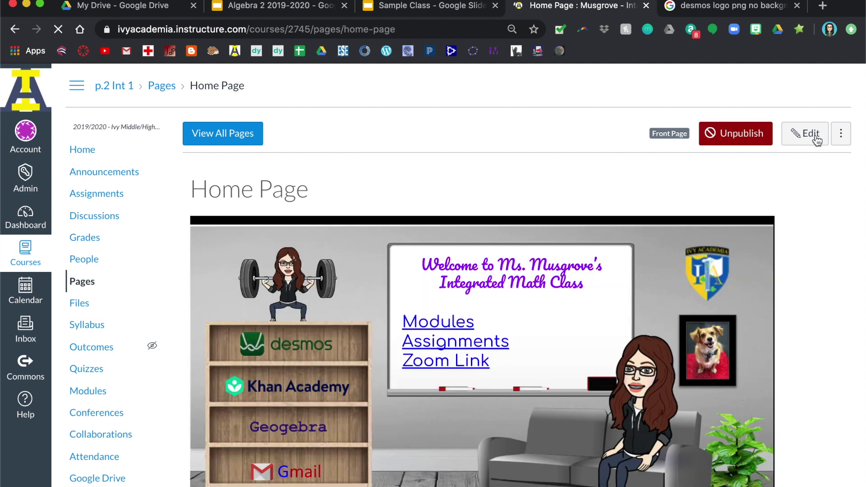
Copy &amp;rm=minimal from the Home Page's iframe source, then leave for the course Pages list.
{"action": "left_click", "coordinate": [816, 140]}
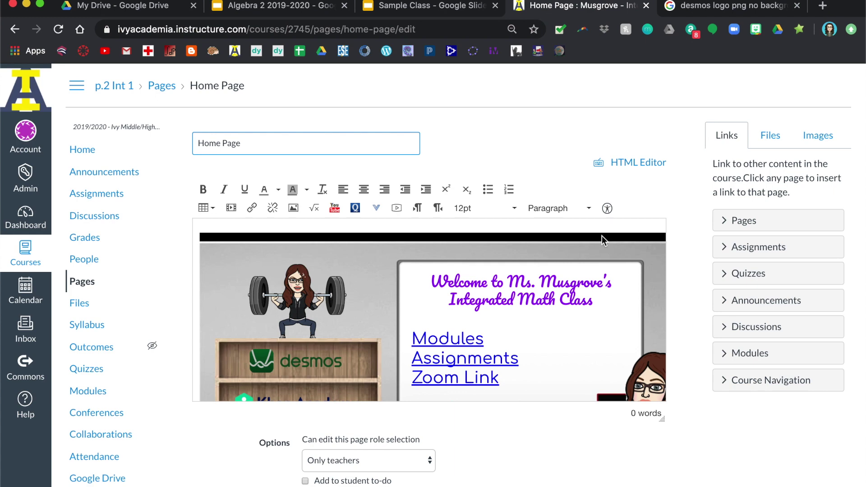
{"action": "left_click", "coordinate": [636, 164]}
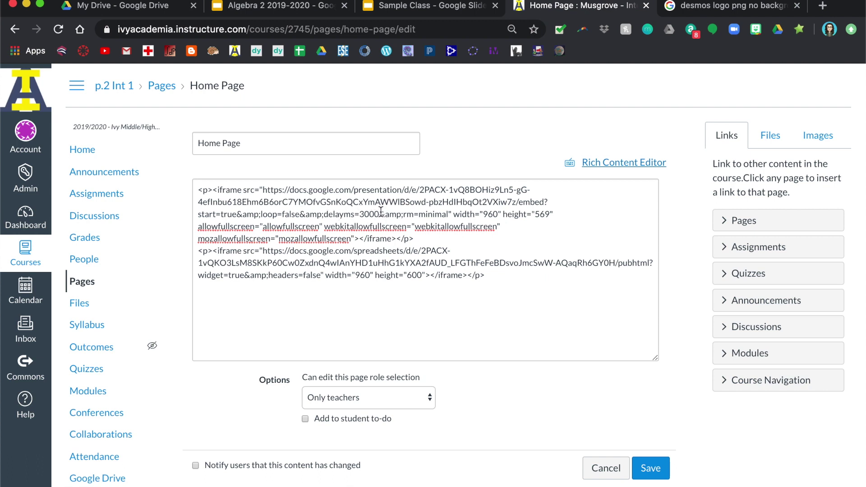
{"action": "left_click_drag", "start_coordinate": [380, 214], "coordinate": [448, 214]}
{"action": "key", "text": "super+c"}
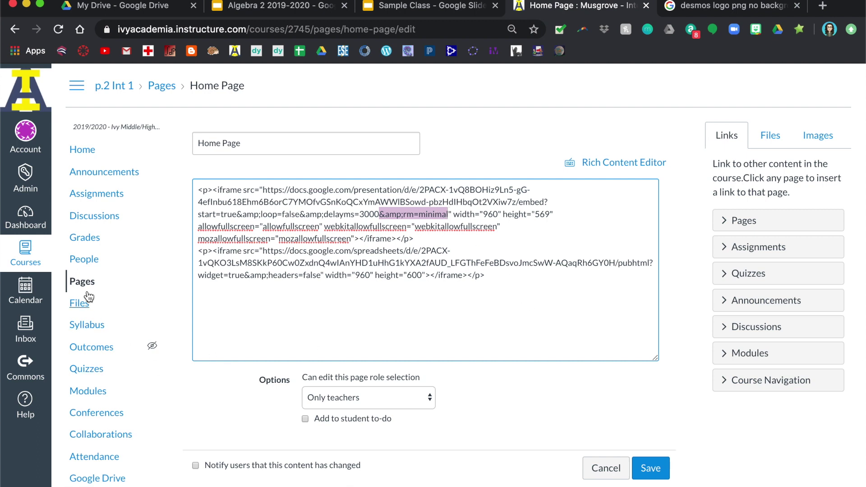
{"action": "left_click", "coordinate": [83, 283]}
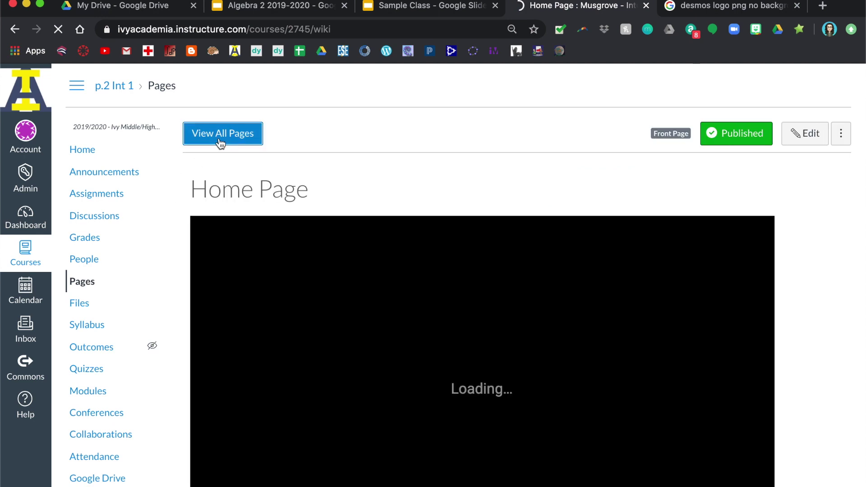
Insert &amp;rm=minimal after delayms=3000 in Home Page (sample)'s embed code and save.
{"action": "left_click", "coordinate": [221, 144]}
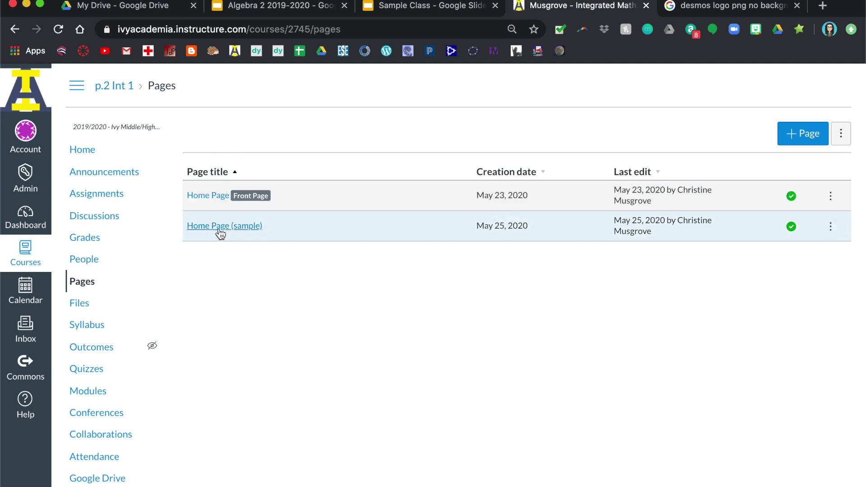
{"action": "left_click", "coordinate": [217, 227]}
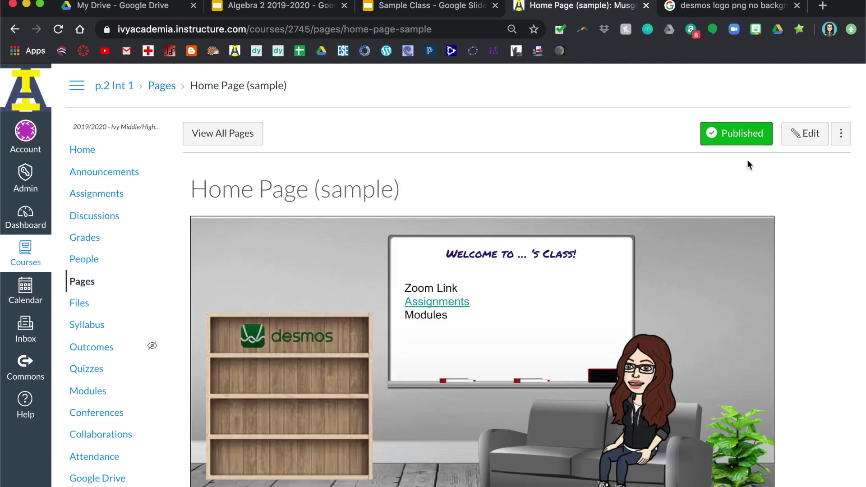
{"action": "left_click", "coordinate": [801, 143]}
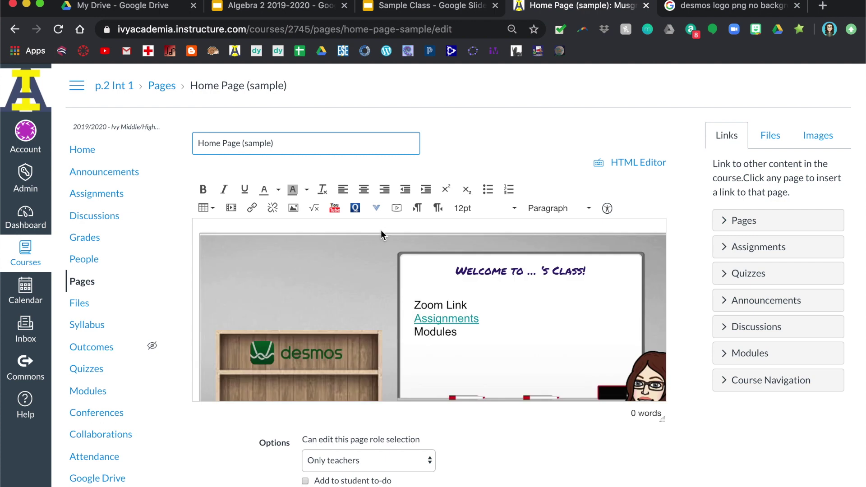
{"action": "left_click", "coordinate": [639, 162]}
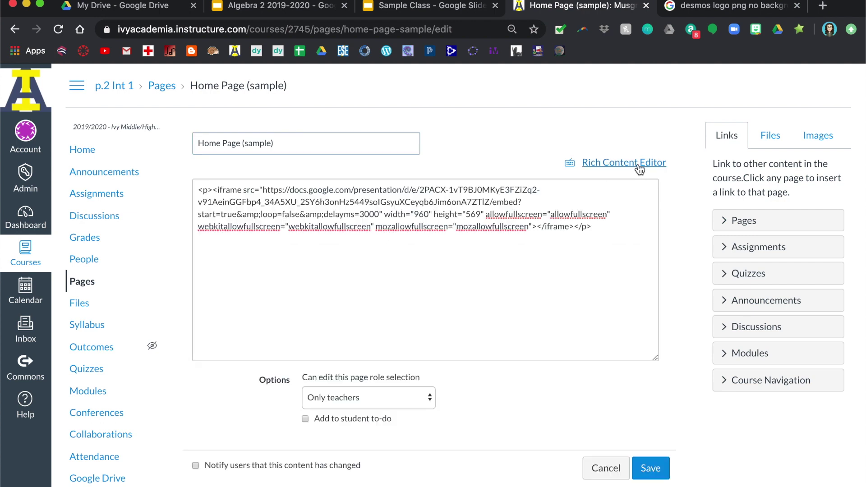
{"action": "left_click", "coordinate": [379, 210]}
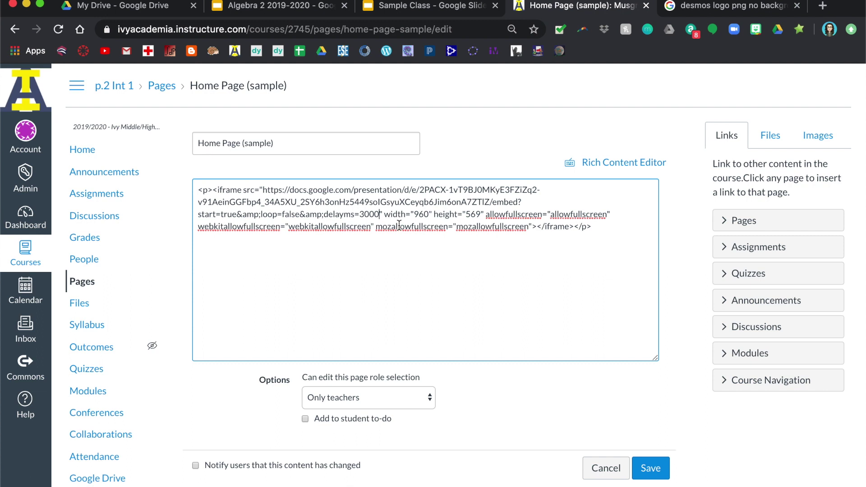
{"action": "key", "text": "super+v"}
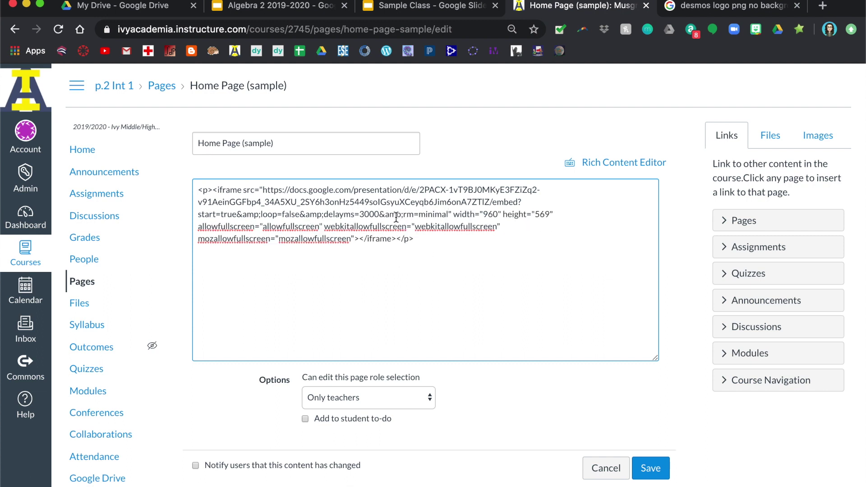
{"action": "left_click", "coordinate": [651, 468]}
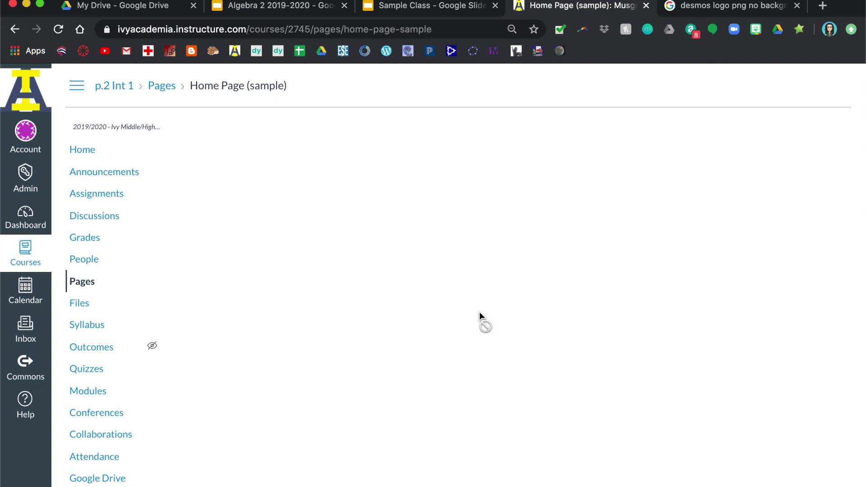
{"action": "scroll", "coordinate": [479, 312], "scroll_direction": "down", "scroll_amount": 2}
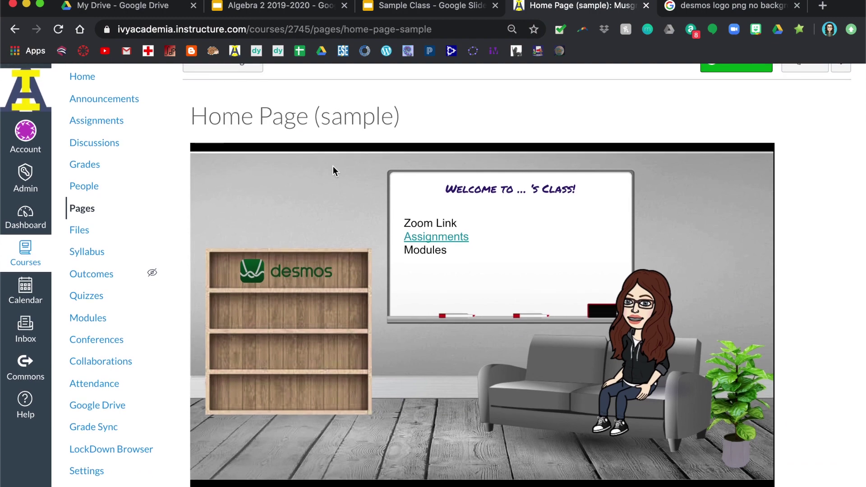
{"action": "scroll", "coordinate": [334, 169], "scroll_direction": "up", "scroll_amount": 2}
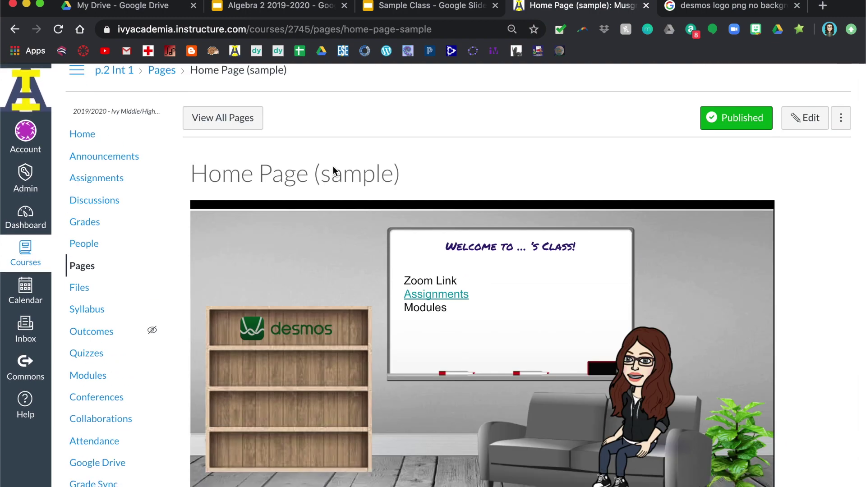
{"action": "scroll", "coordinate": [316, 166], "scroll_direction": "up", "scroll_amount": 1}
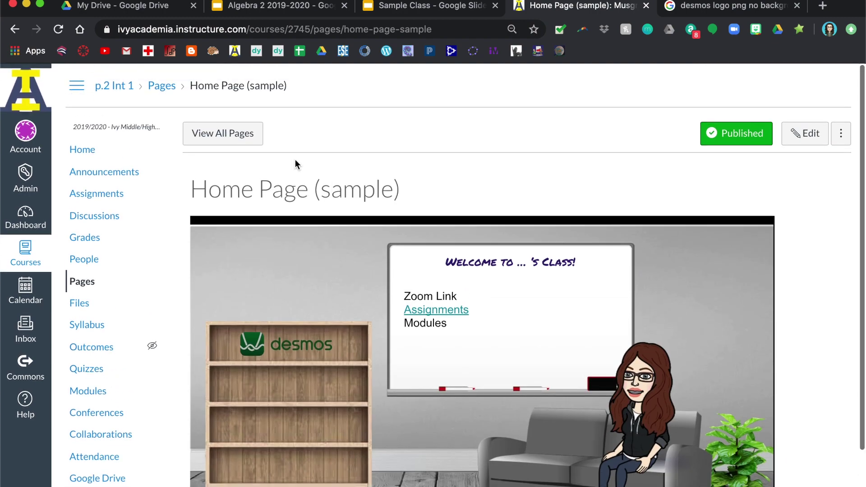
{"action": "left_click", "coordinate": [842, 134]}
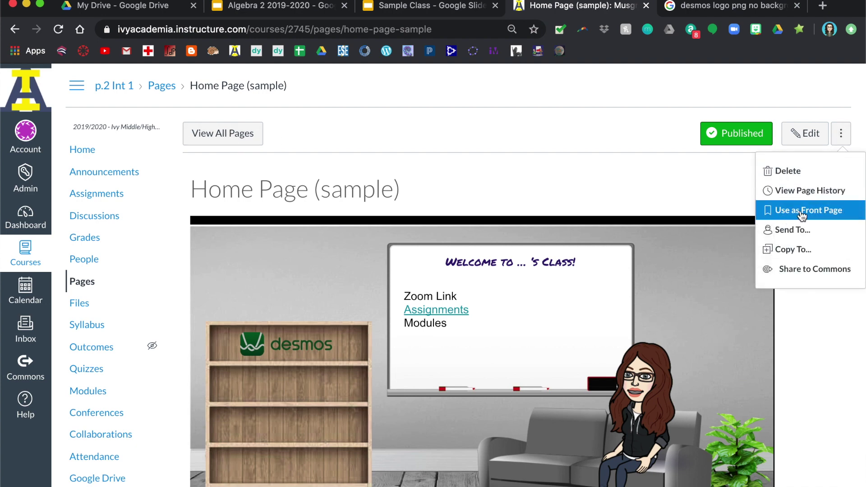
{"action": "left_click", "coordinate": [616, 160]}
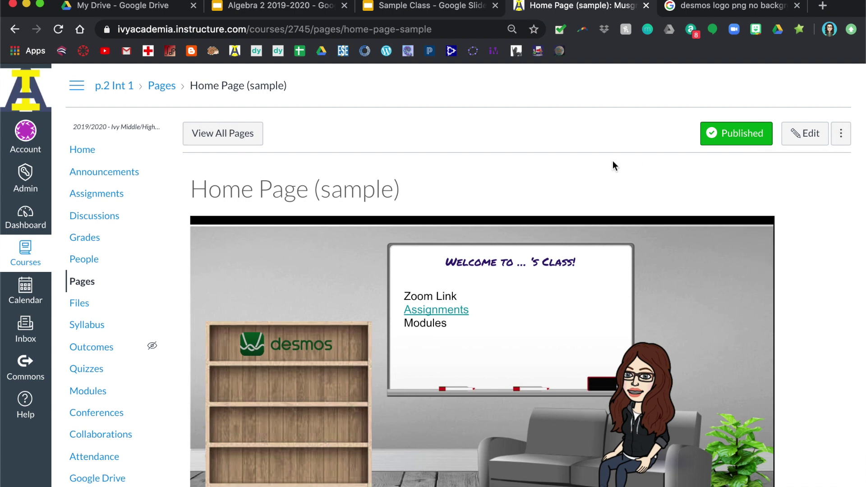
{"action": "left_click", "coordinate": [75, 153]}
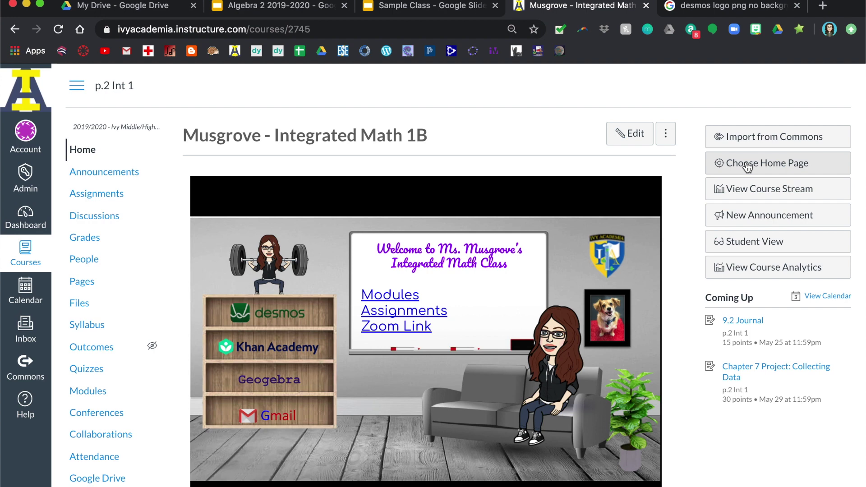
Keep Pages Front Page as the course home page and save that choice.
{"action": "left_click", "coordinate": [747, 164]}
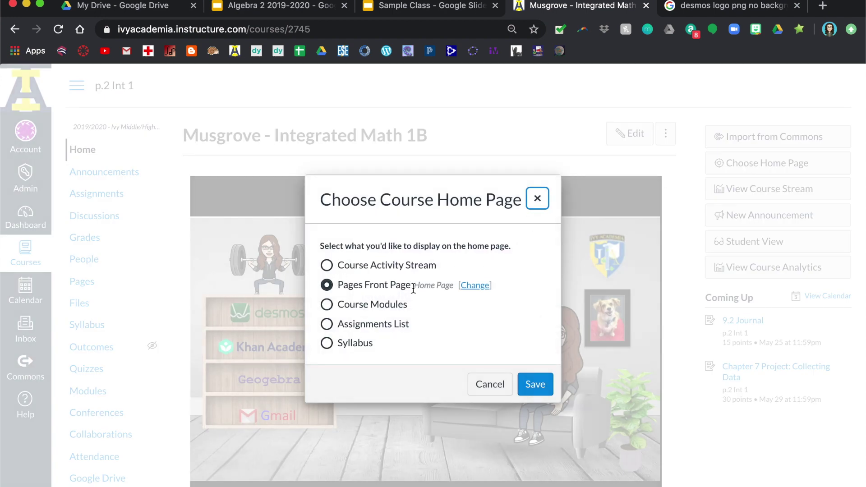
{"action": "left_click", "coordinate": [528, 383]}
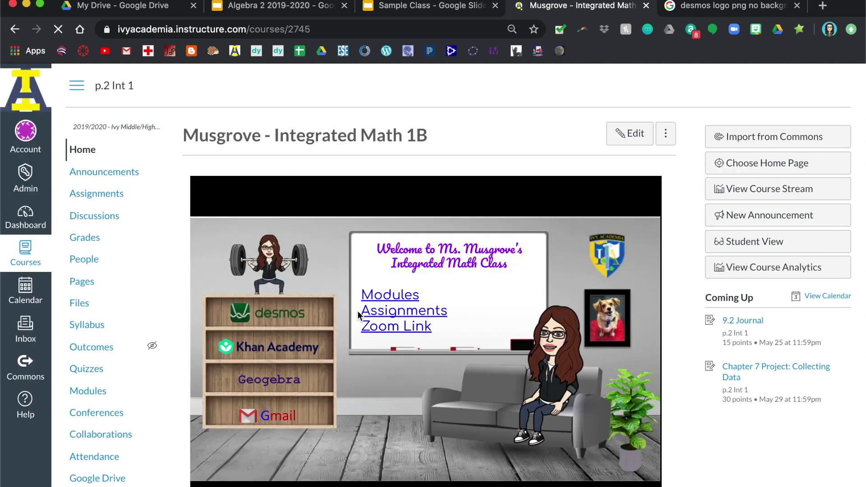
{"action": "left_click", "coordinate": [26, 224]}
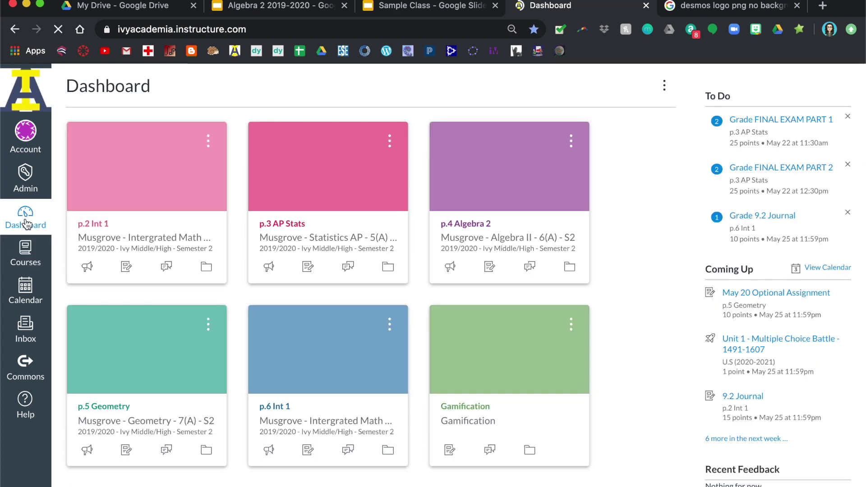
{"action": "left_click", "coordinate": [137, 173]}
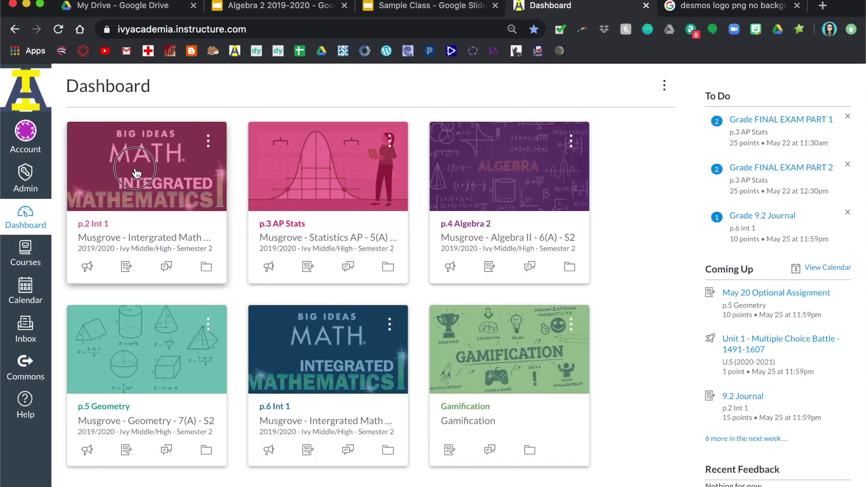